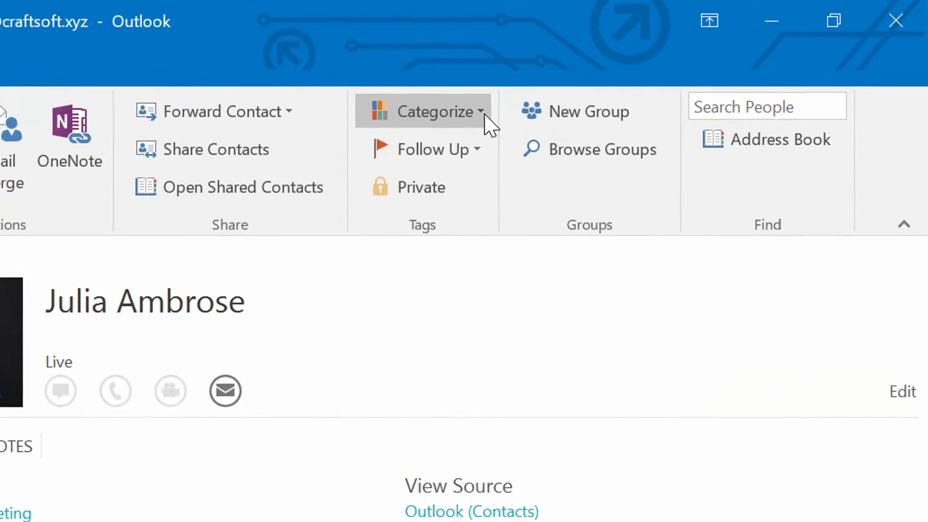
Step: Create a dark teal category named Client, leaving it unassigned to the contact
left_click(704, 58)
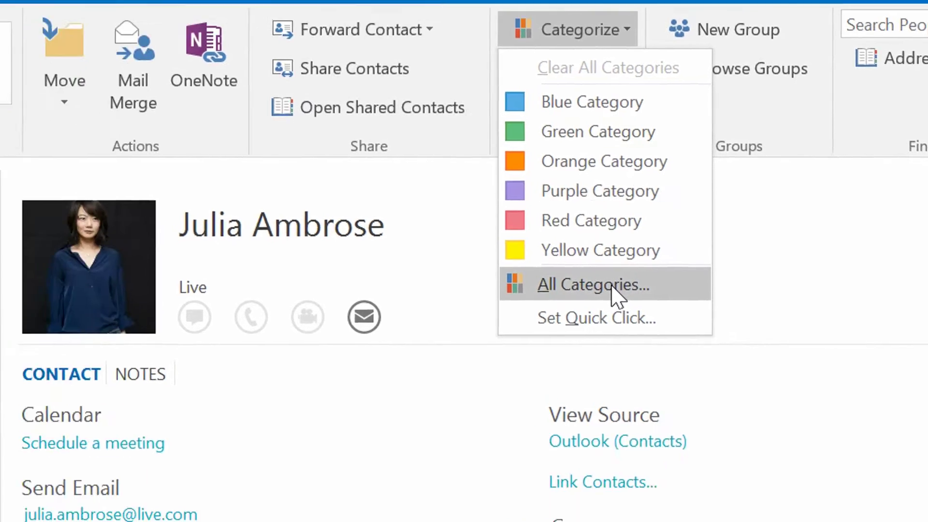
left_click(457, 371)
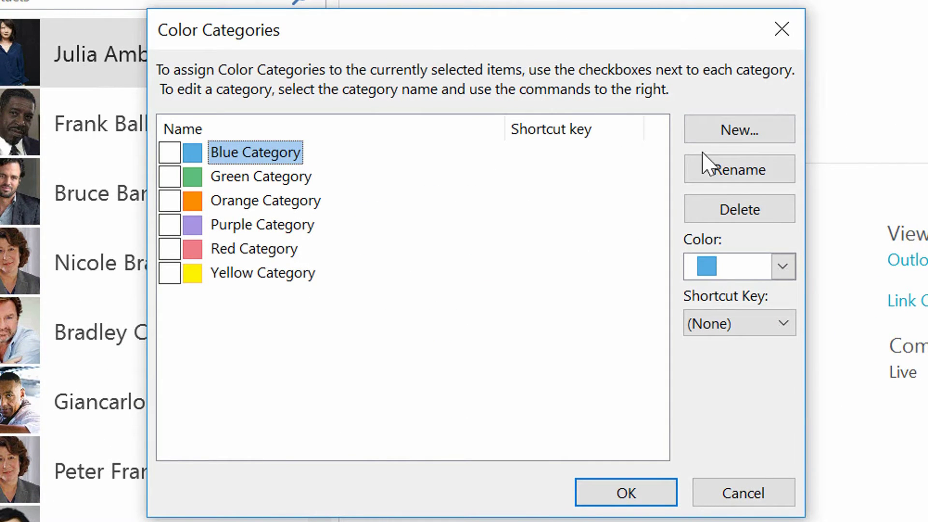
left_click(740, 130)
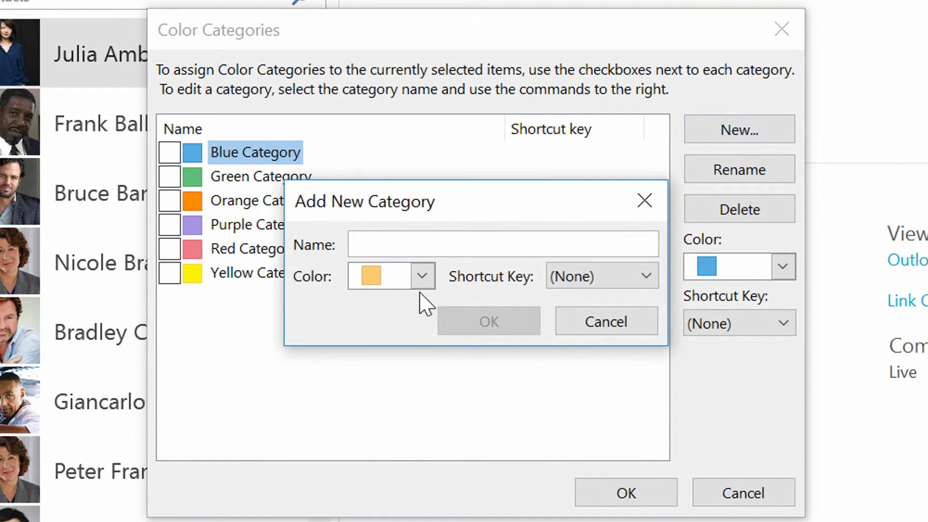
left_click(410, 274)
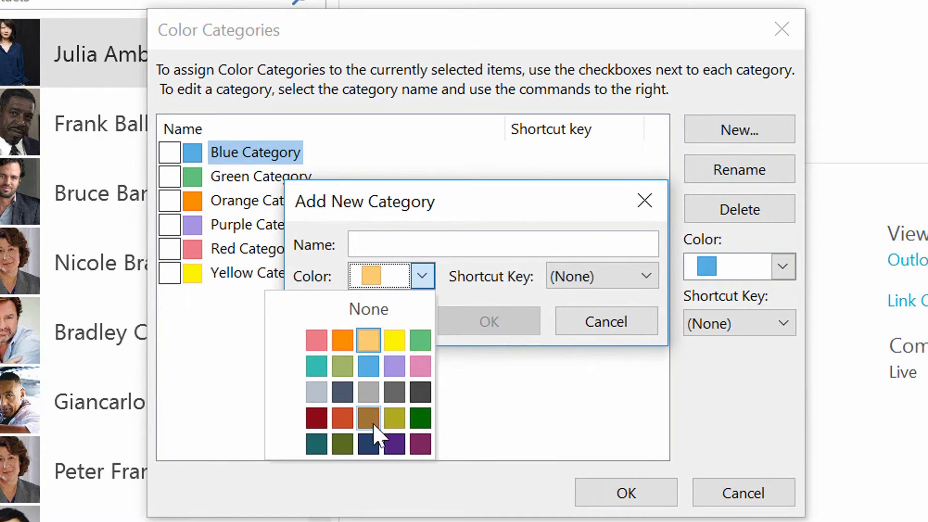
left_click(318, 444)
left_click(403, 245)
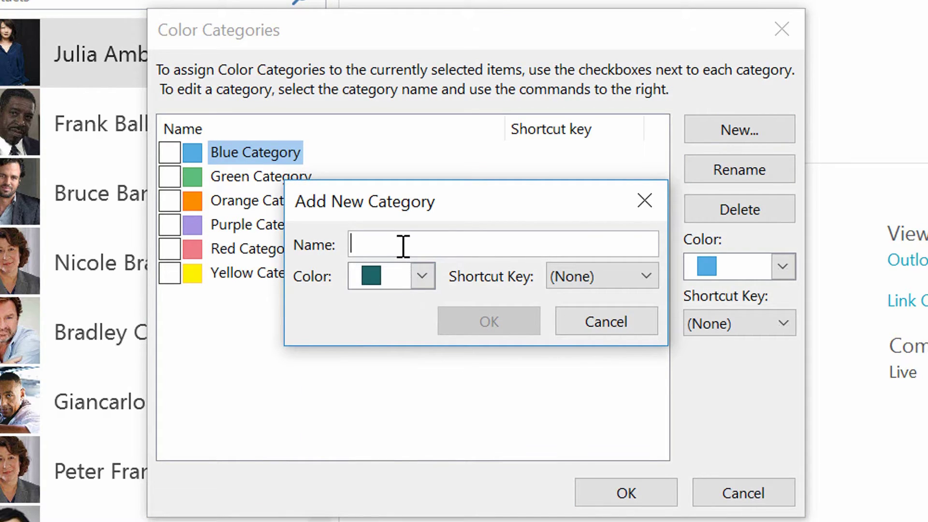
type("Client")
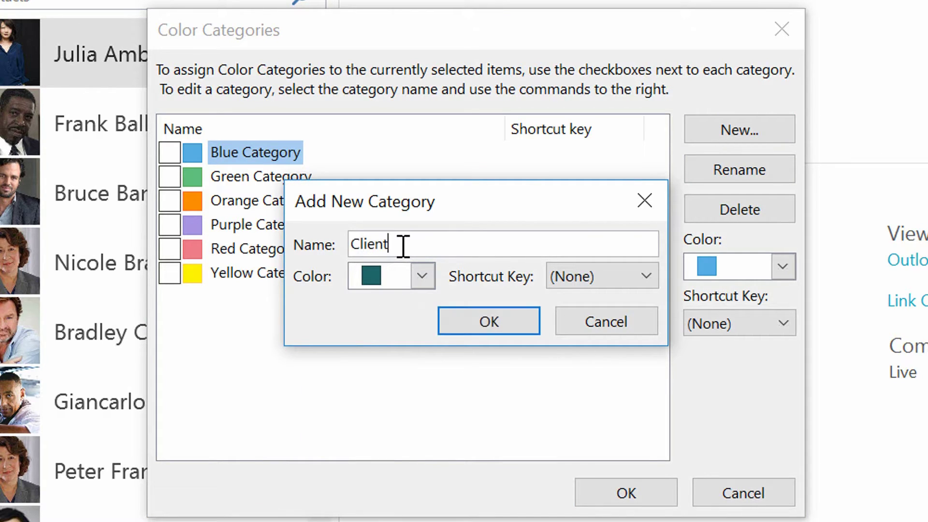
key("Return")
left_click(170, 299)
Step: Add a purple Vendor category, also unassigned, and close the category manager
left_click(730, 131)
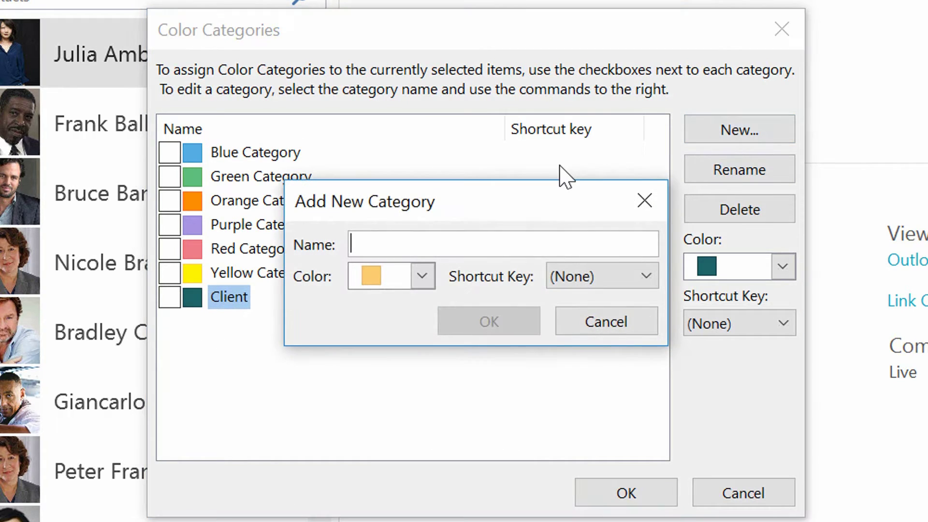
type("Vendor")
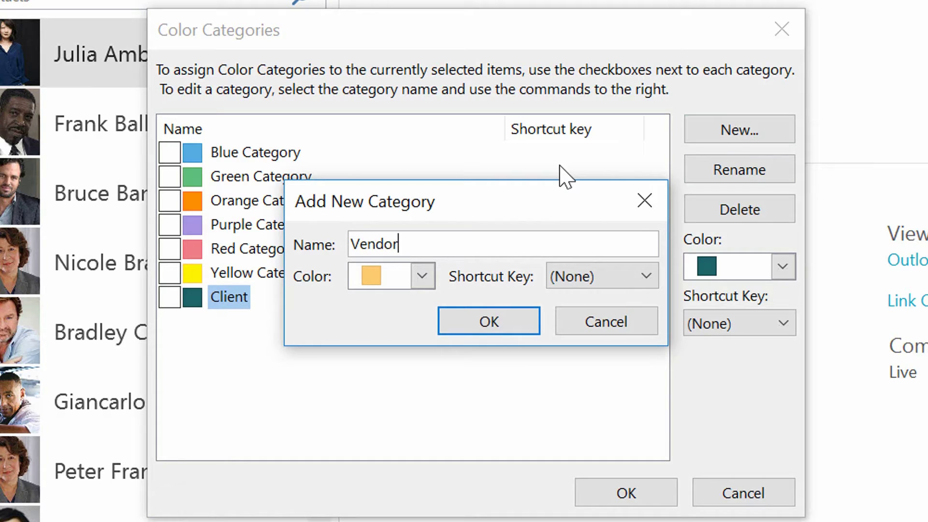
left_click(420, 276)
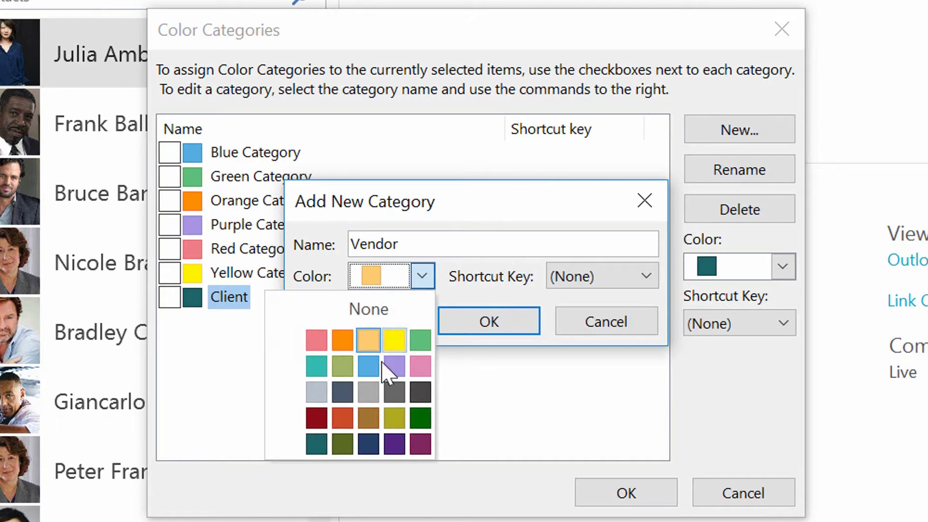
left_click(420, 444)
left_click(489, 322)
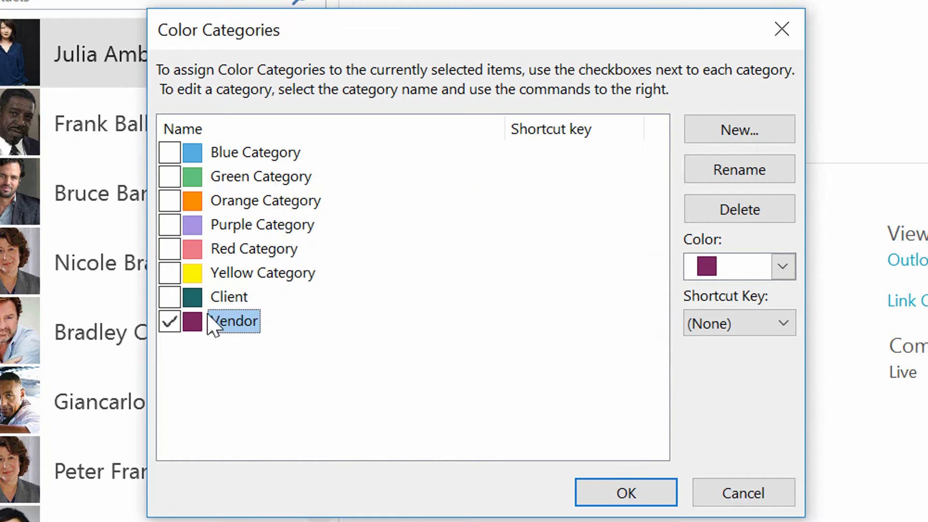
left_click(170, 323)
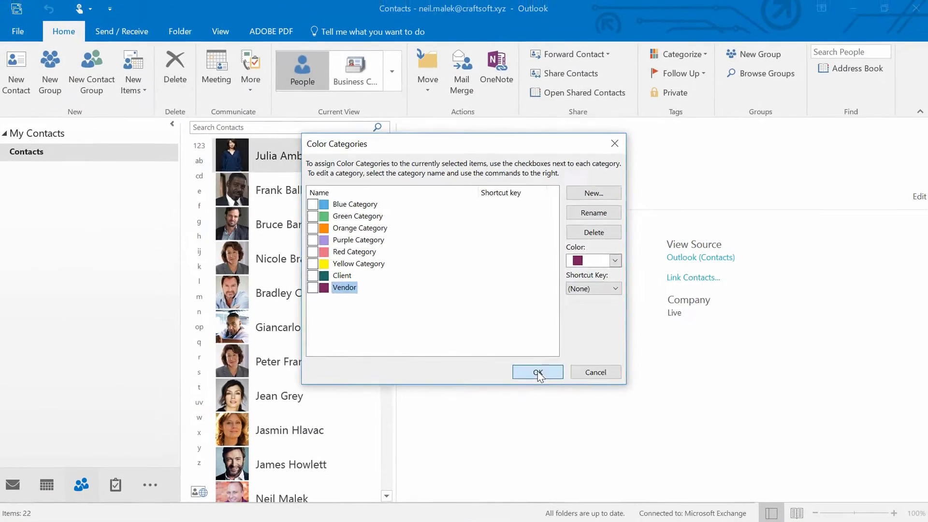
left_click(626, 493)
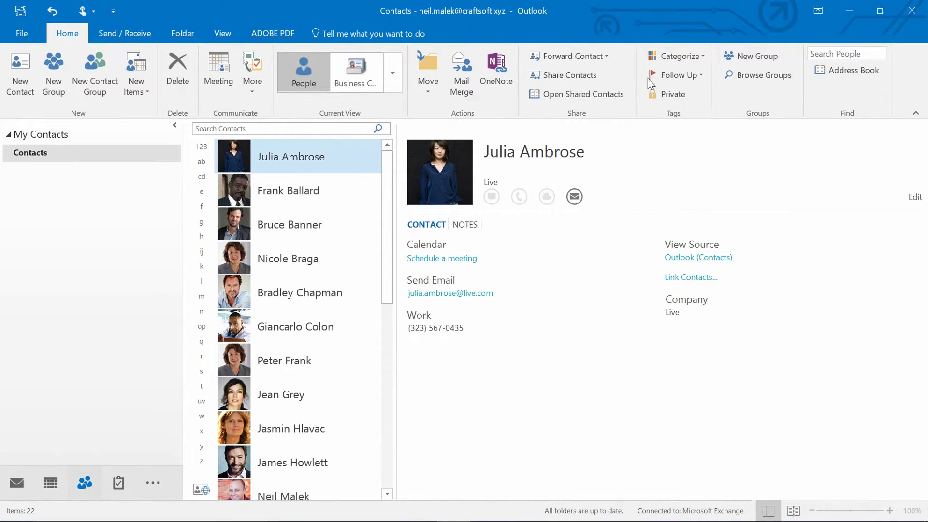
Step: Tag the first contact as Client and the next three contacts as Vendor
left_click(668, 56)
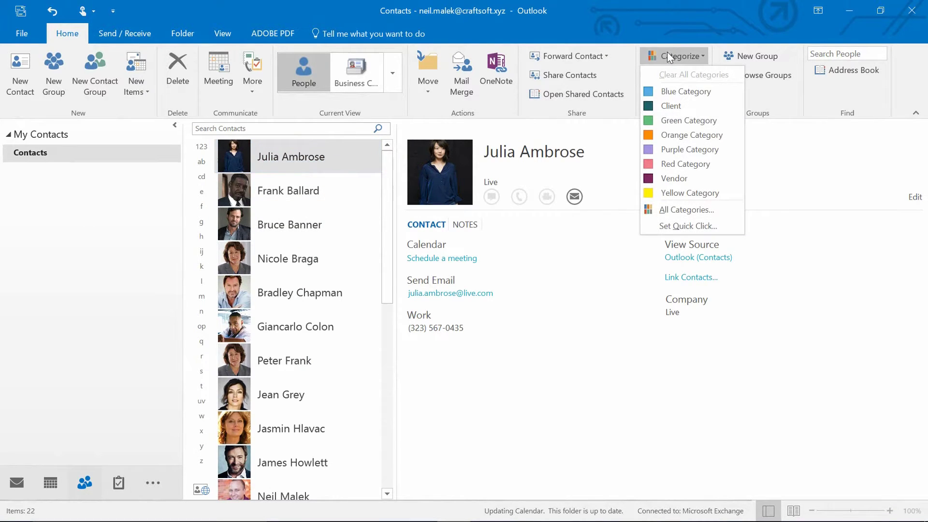
left_click(677, 105)
left_click(340, 198)
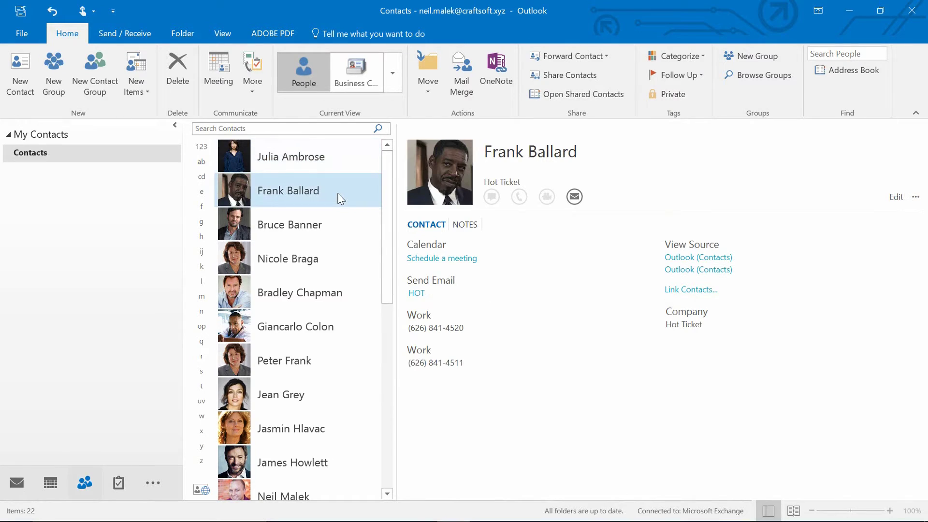
left_click(681, 56)
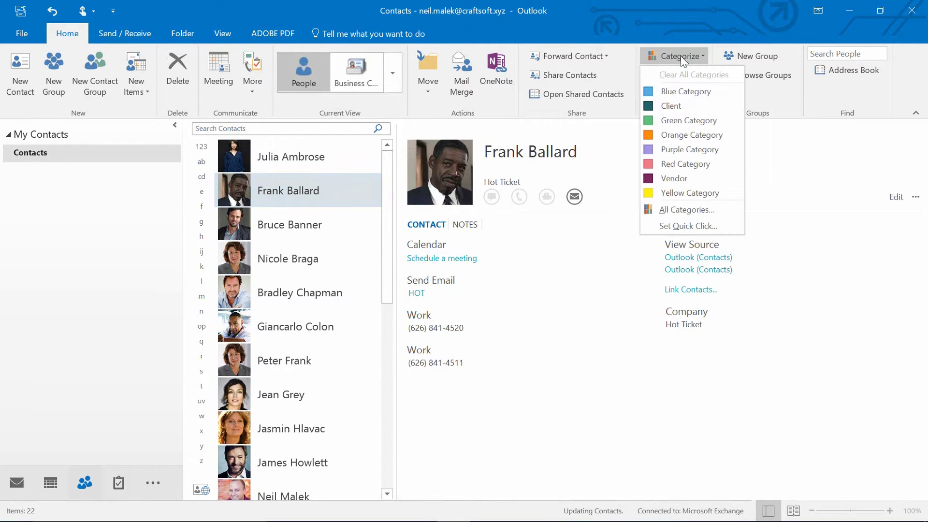
left_click(682, 179)
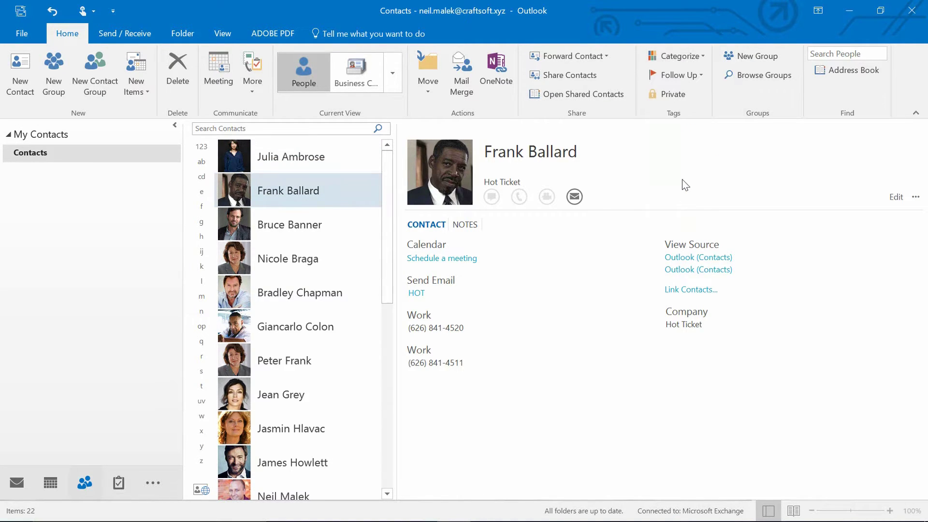
left_click(334, 233)
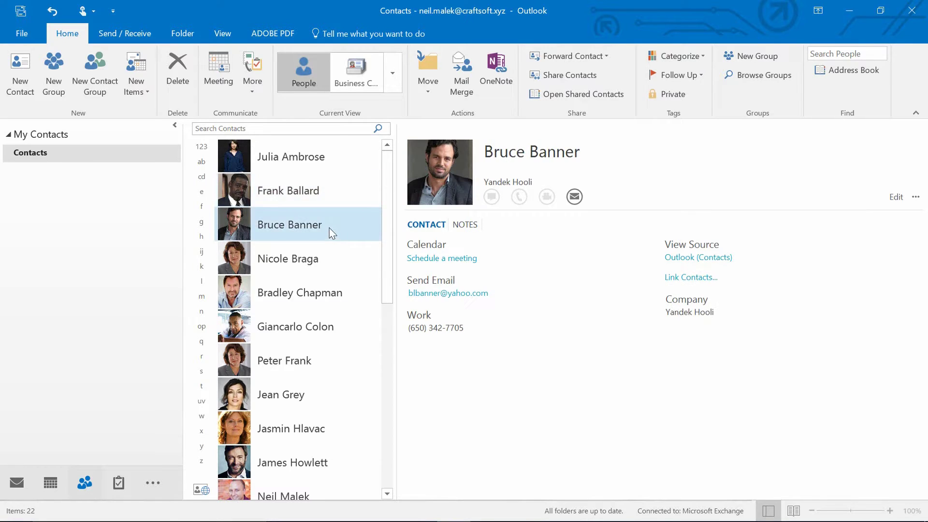
left_click(691, 52)
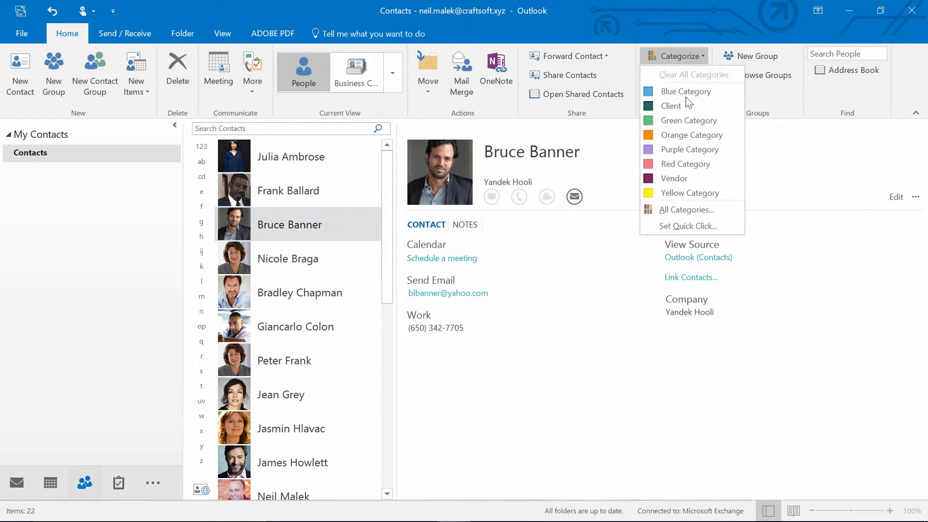
left_click(681, 179)
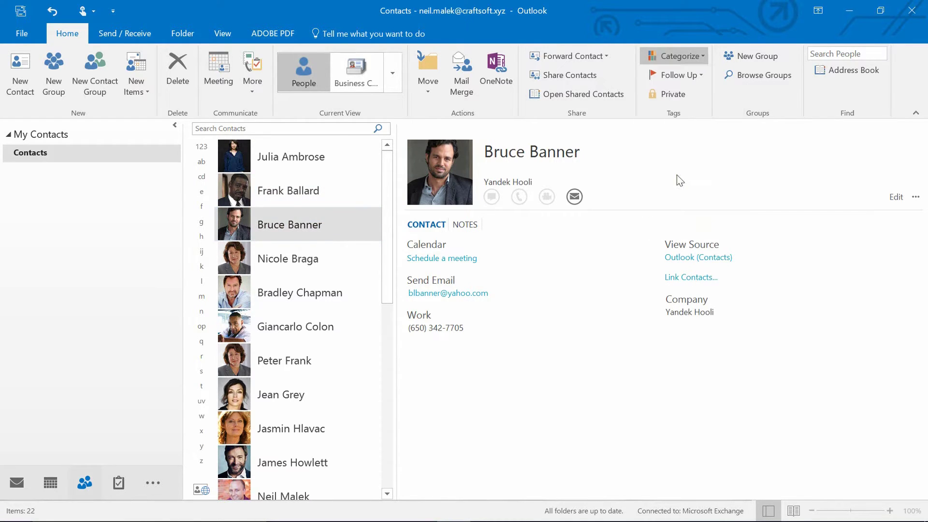
left_click(300, 266)
left_click(680, 55)
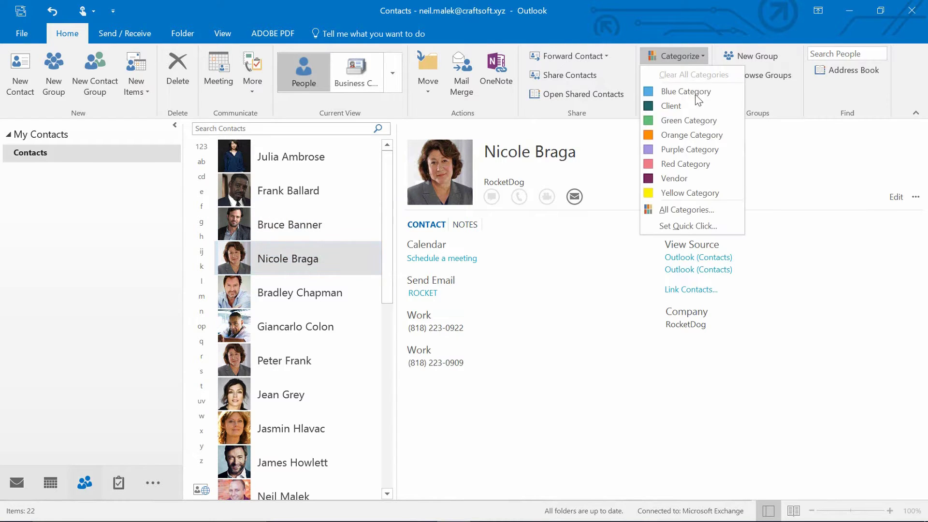
left_click(677, 179)
Step: Tag the fifth contact as Vendor and the sixth and seventh contacts as Client
left_click(332, 290)
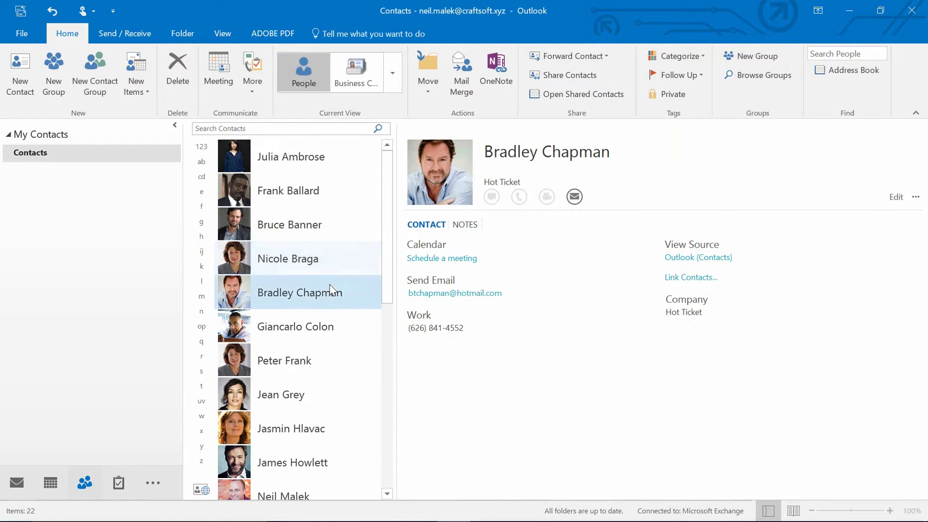
left_click(679, 56)
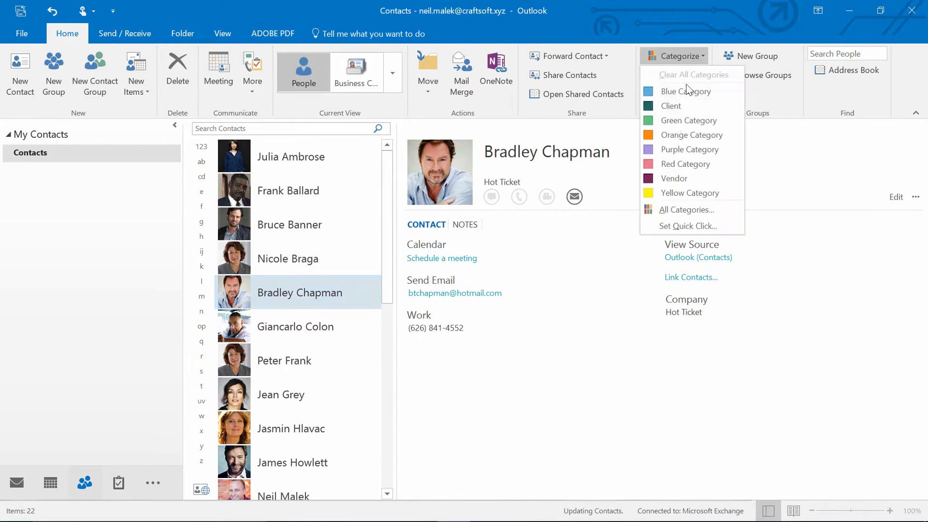
left_click(670, 179)
left_click(331, 327)
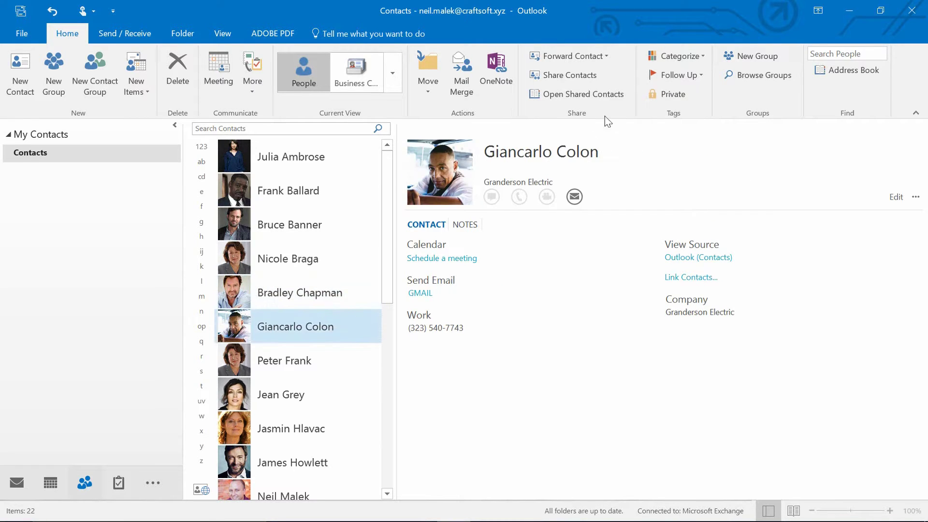
left_click(679, 56)
left_click(683, 105)
left_click(350, 346)
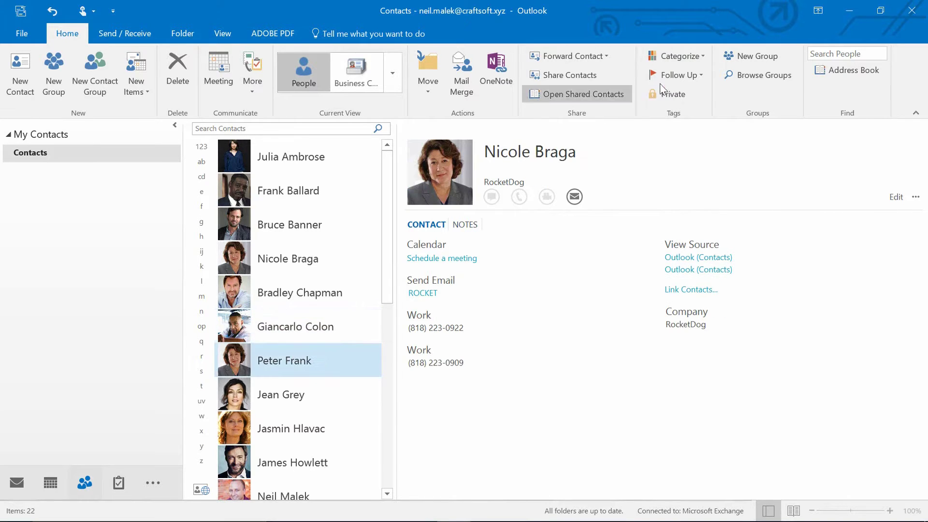
left_click(682, 56)
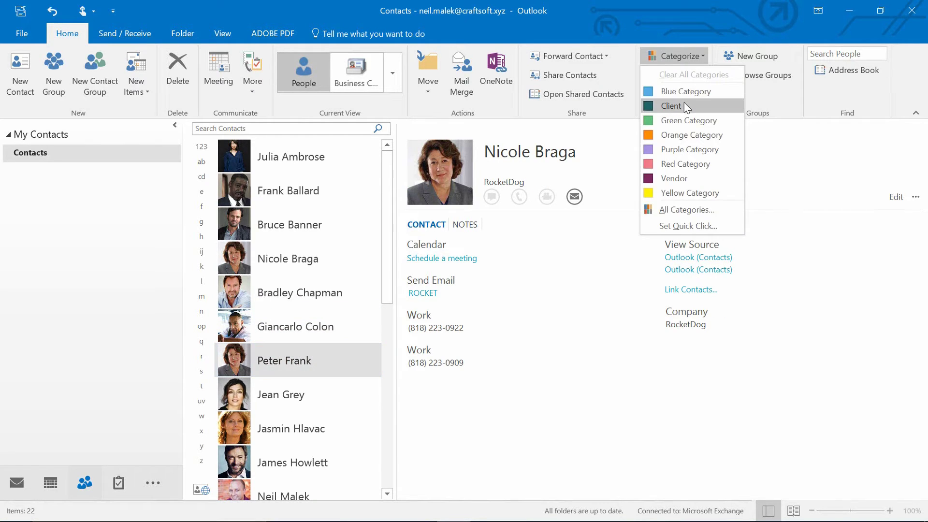
left_click(683, 102)
Step: Tag the next two contacts as Client and the following contact as Vendor
left_click(297, 396)
left_click(679, 57)
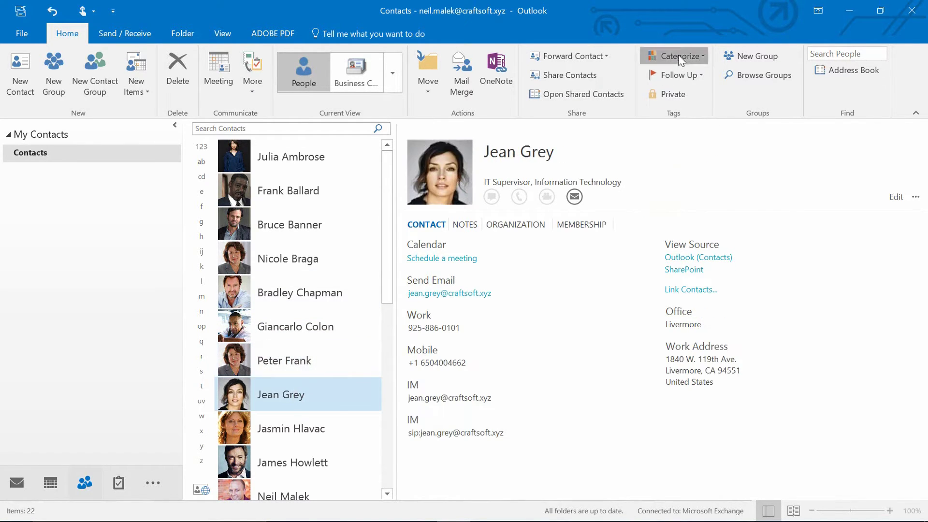
left_click(675, 107)
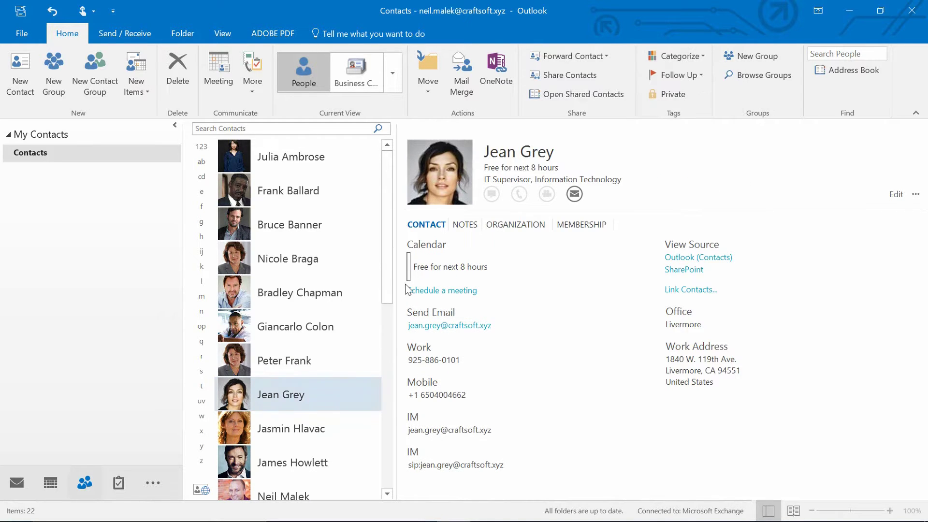
left_click(291, 418)
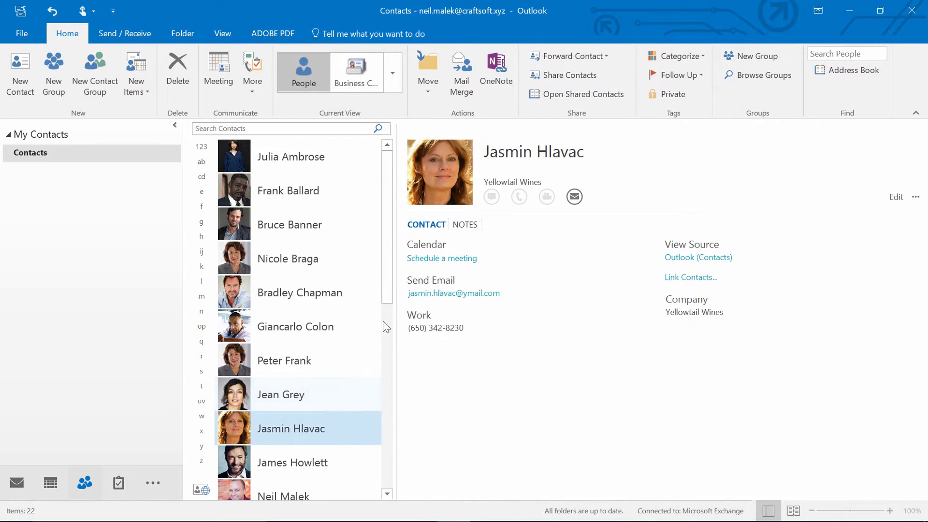
left_click(666, 53)
left_click(677, 105)
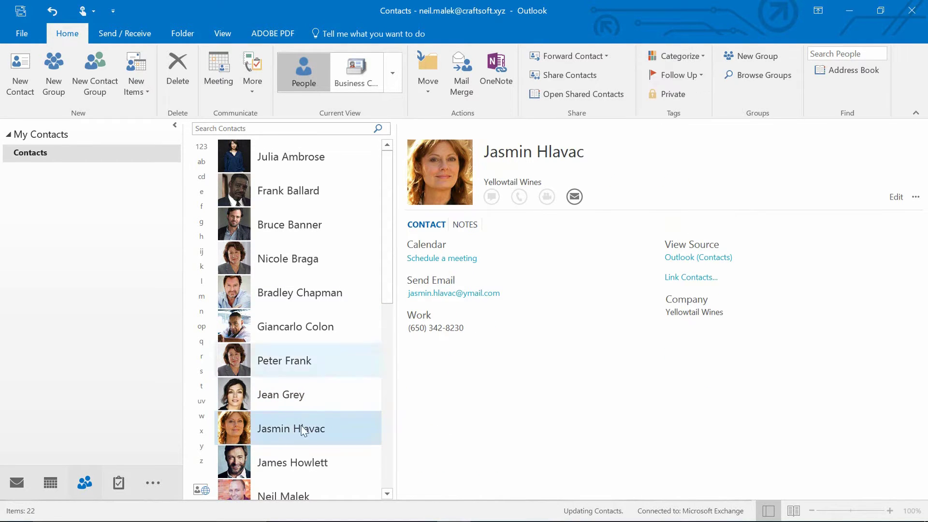
left_click(290, 464)
left_click(660, 56)
left_click(675, 179)
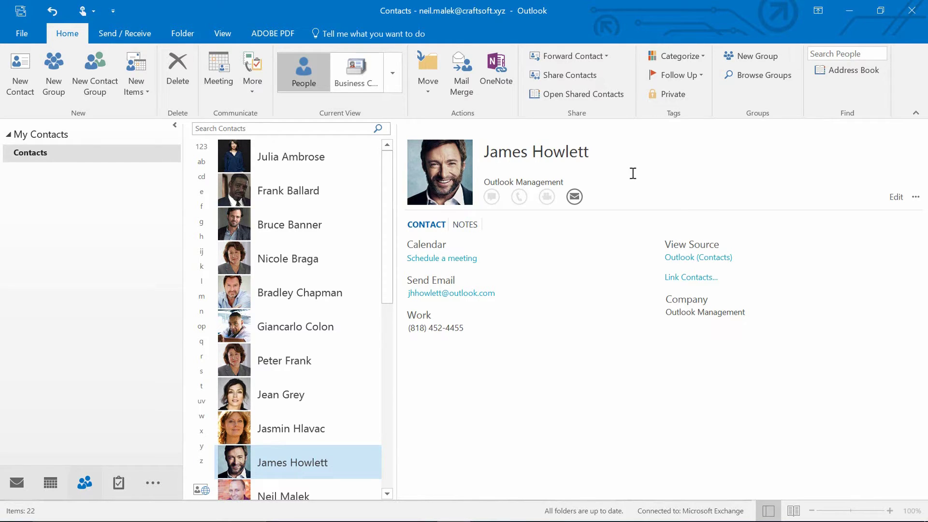
Step: Bring up the View tab's commands for arranging contact views
left_click(228, 32)
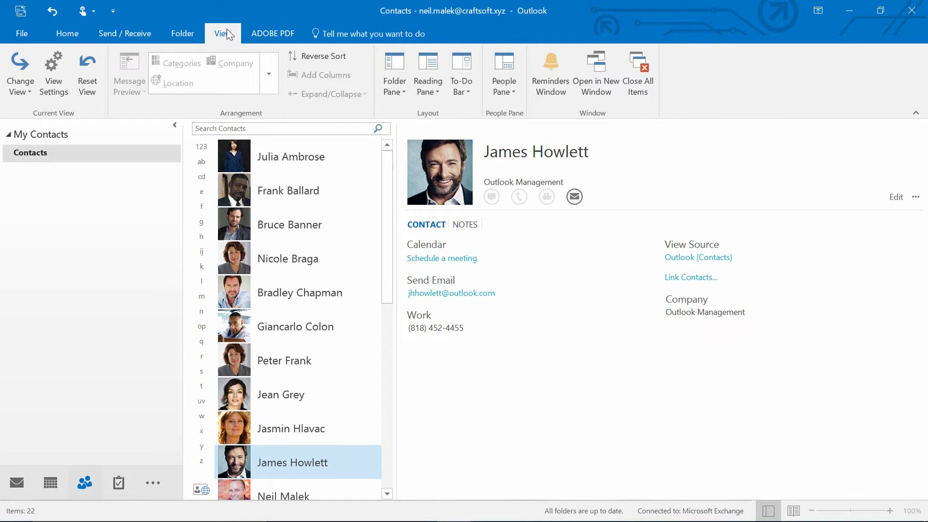
Step: In Manage All Views, copy the People view as a new view named Clients
left_click(15, 92)
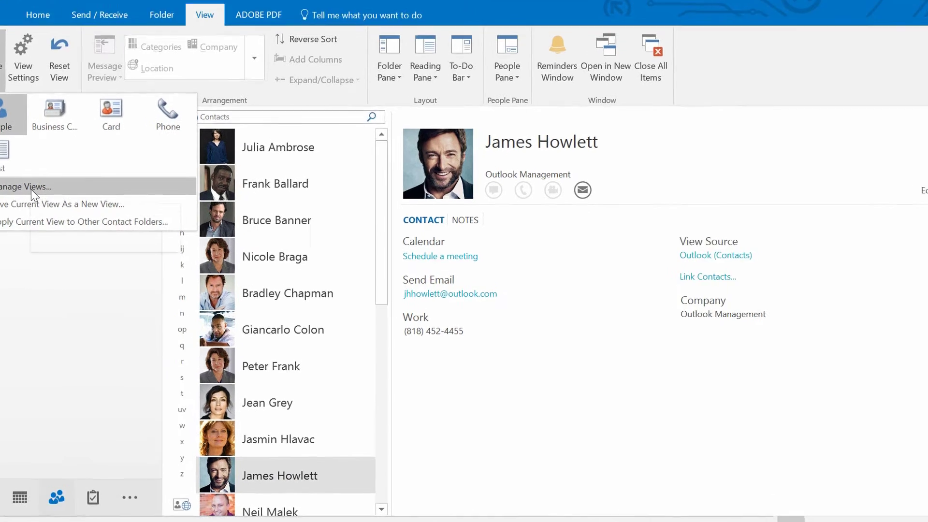
left_click(31, 190)
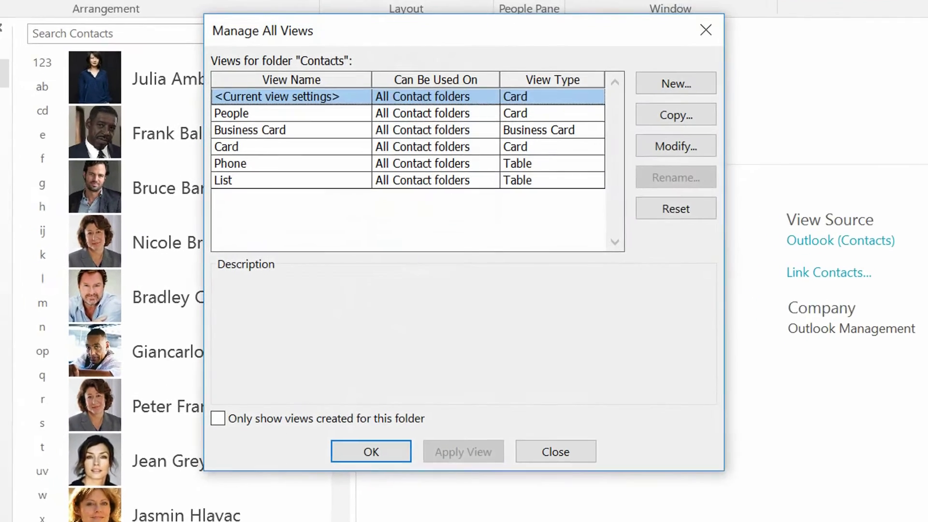
left_click(289, 111)
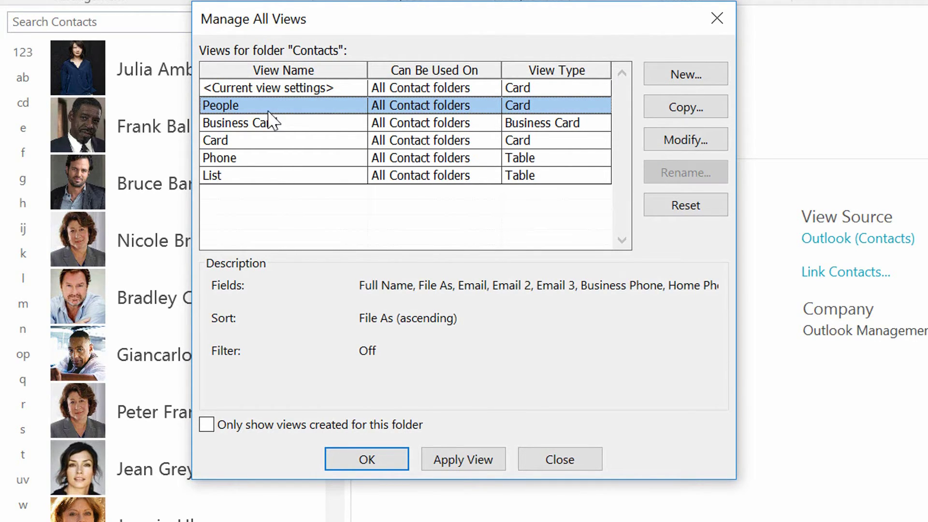
left_click(694, 110)
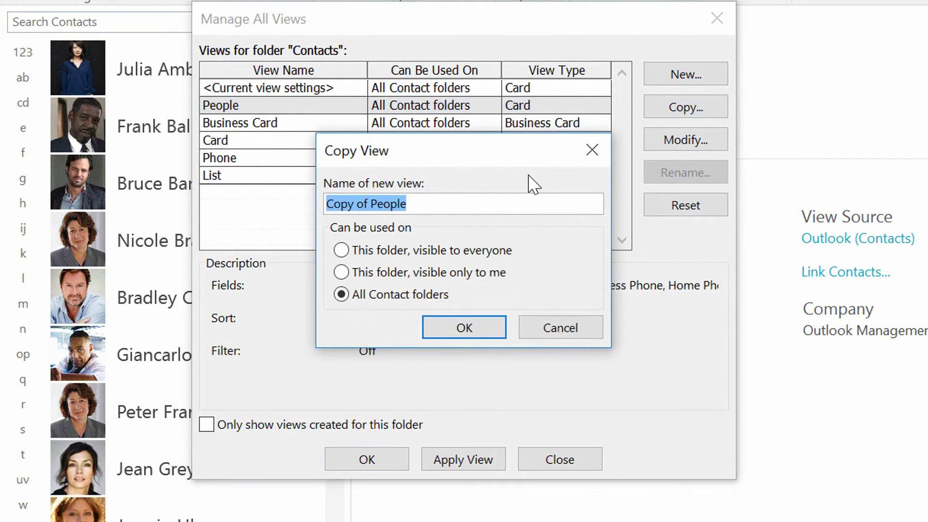
type("Clients")
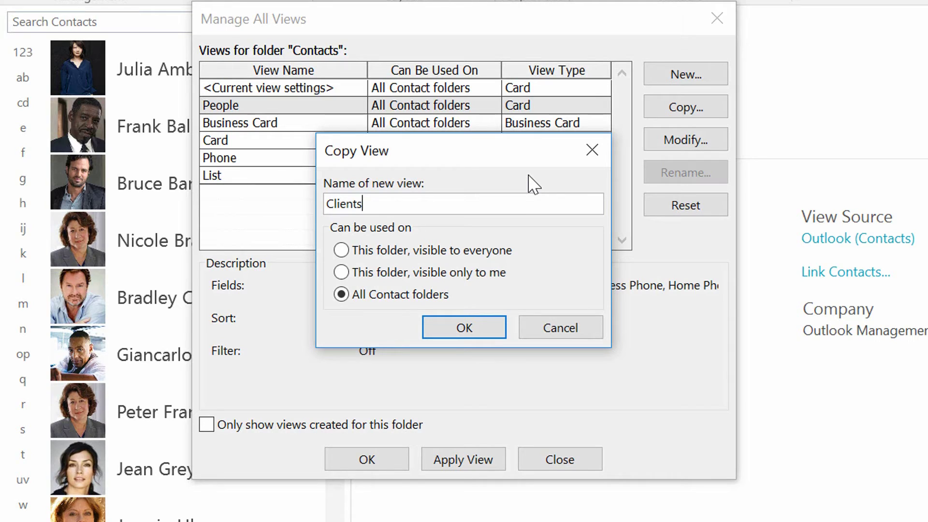
left_click(443, 334)
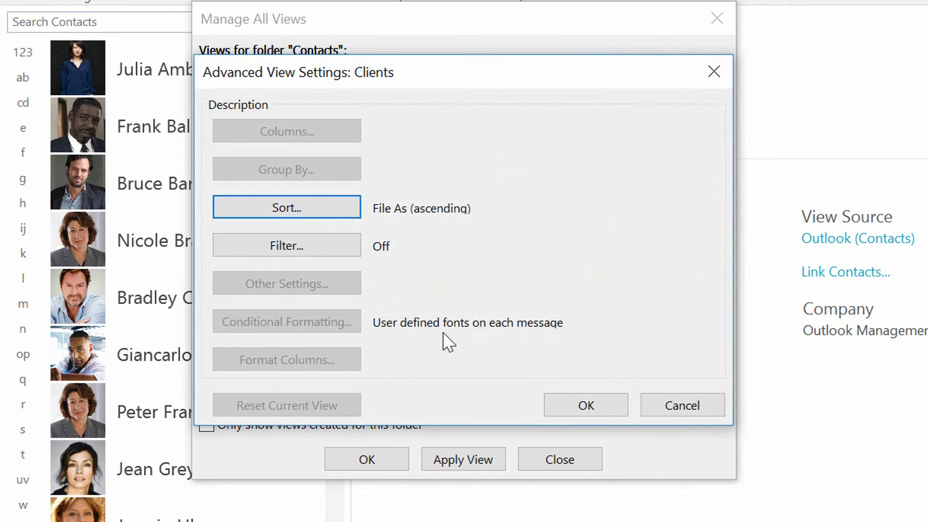
Step: Filter the Clients view to the Client category and save it
left_click(309, 252)
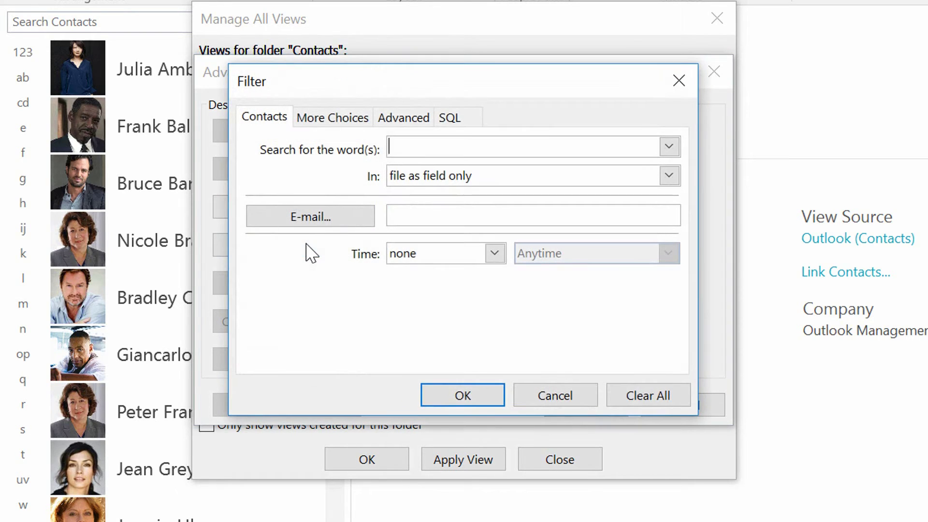
left_click(343, 118)
left_click(669, 147)
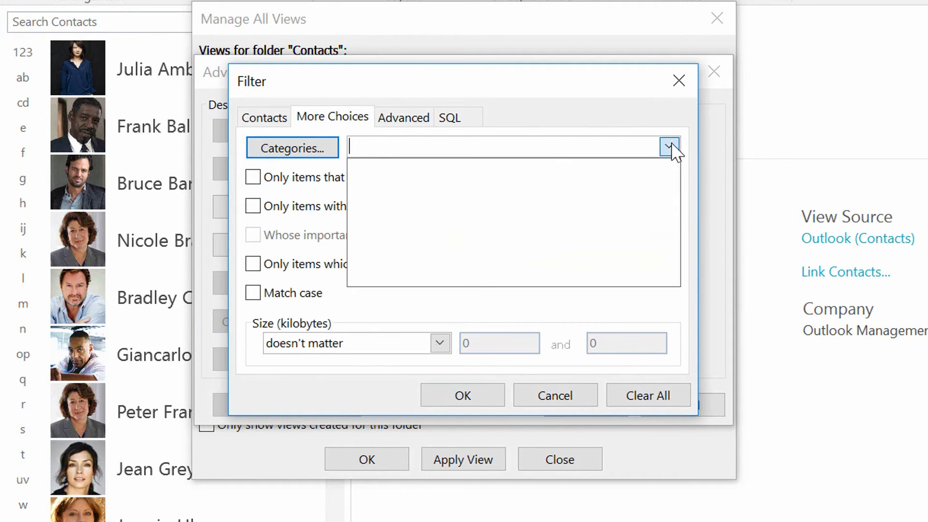
left_click(289, 154)
left_click(286, 151)
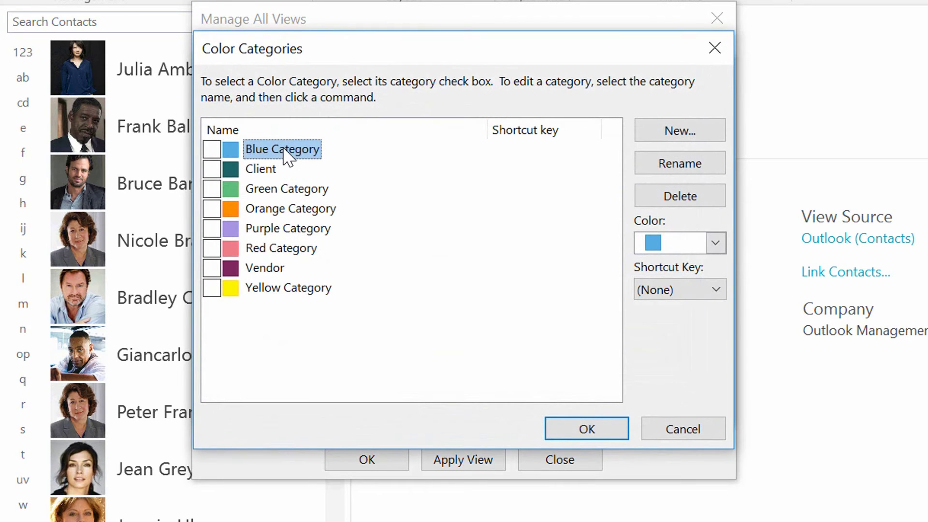
left_click(212, 169)
left_click(603, 430)
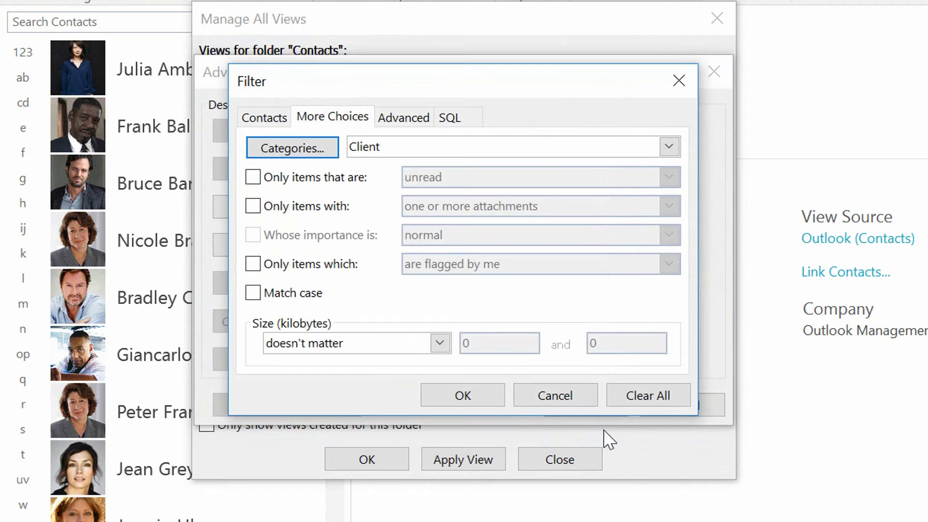
left_click(498, 399)
left_click(586, 405)
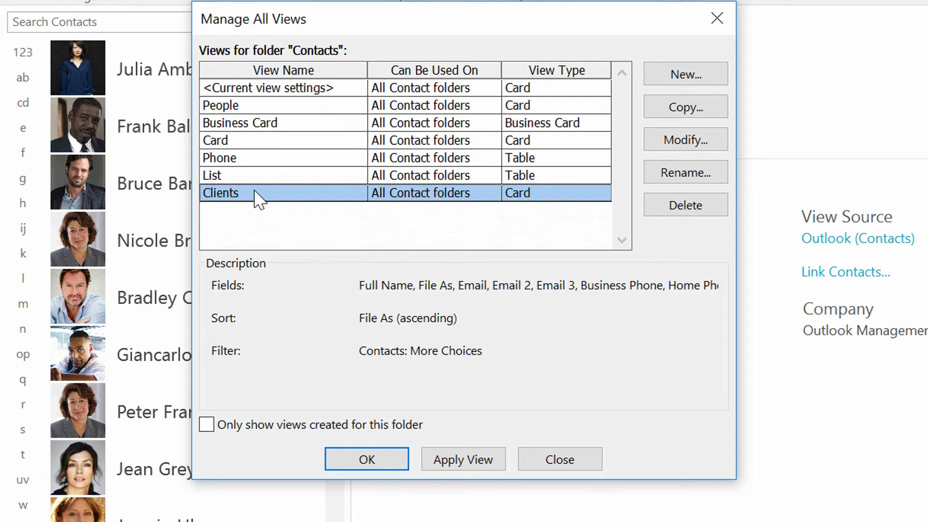
Step: Copy the Clients view as a new view named Vendors
left_click(691, 107)
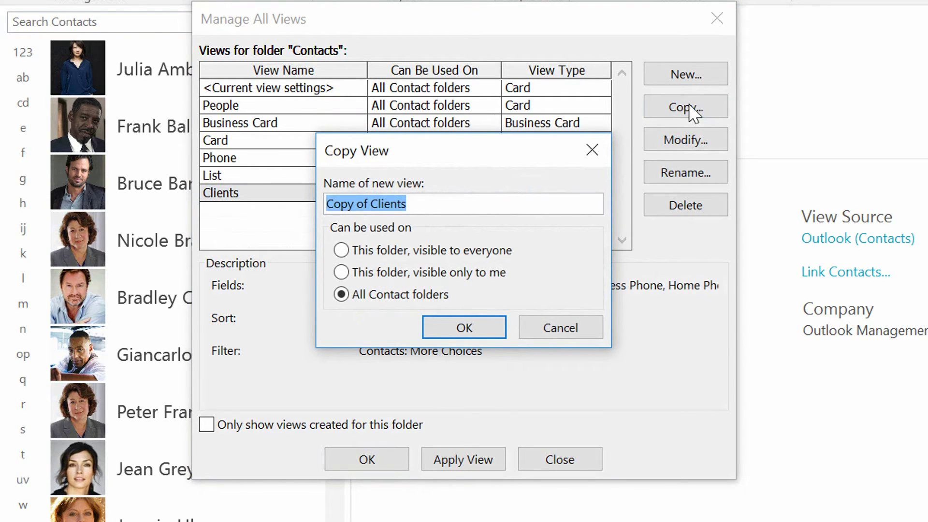
type("Vendors")
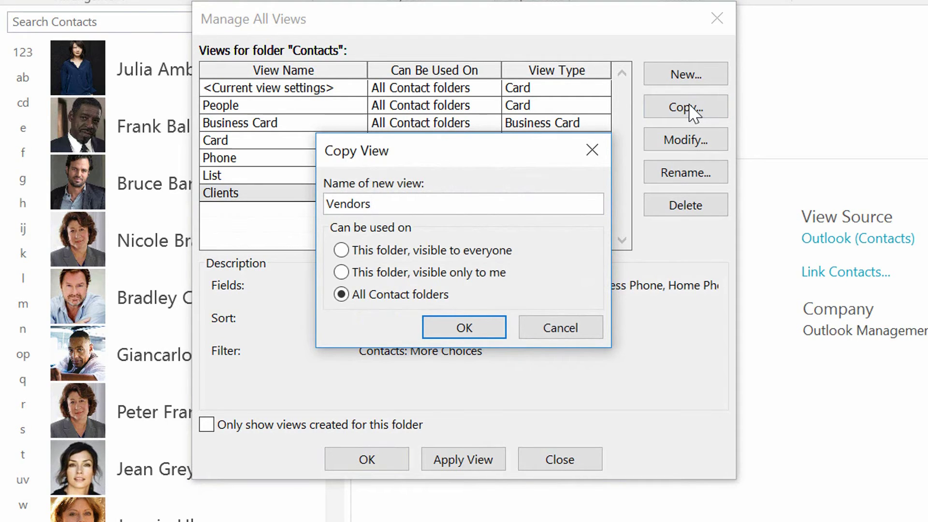
key("Return")
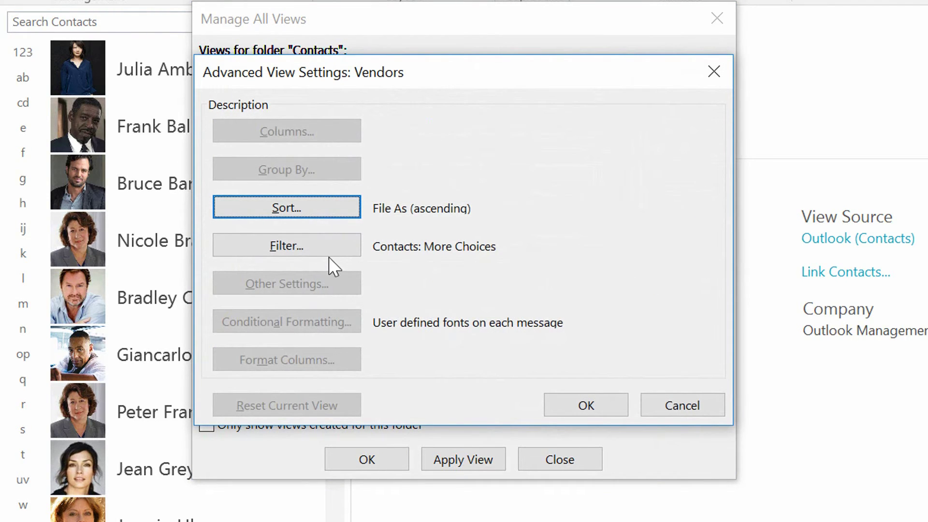
Step: Replace the Vendors view's Client filter with the Vendor category and close the view manager
left_click(330, 255)
left_click(353, 120)
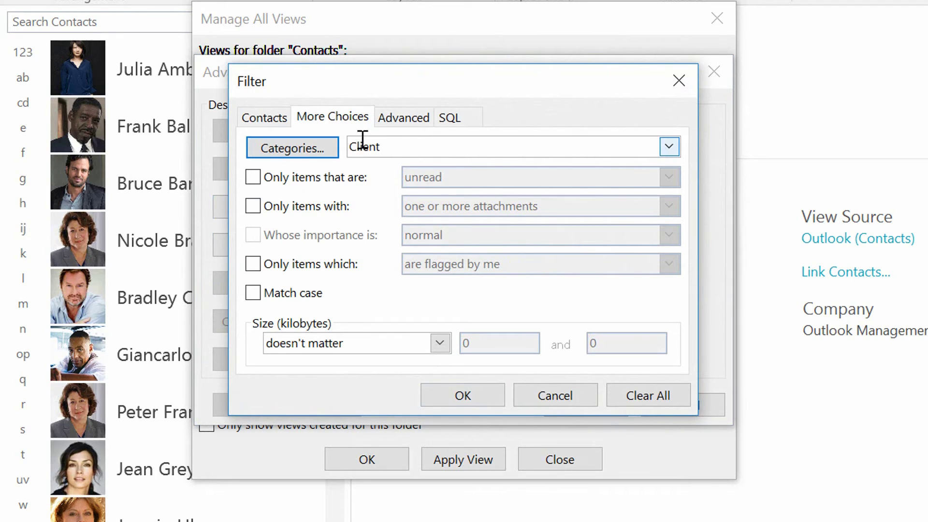
double_click(394, 145)
key("BackSpace")
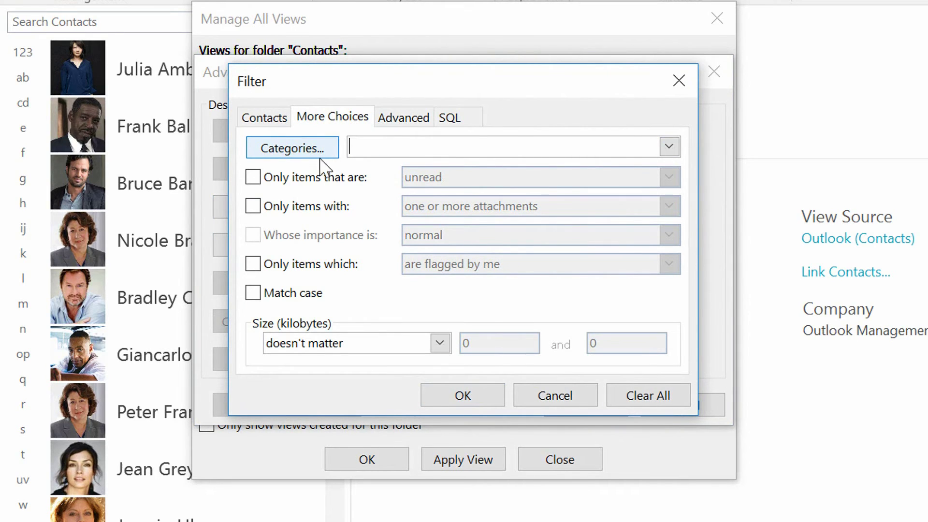
left_click(317, 149)
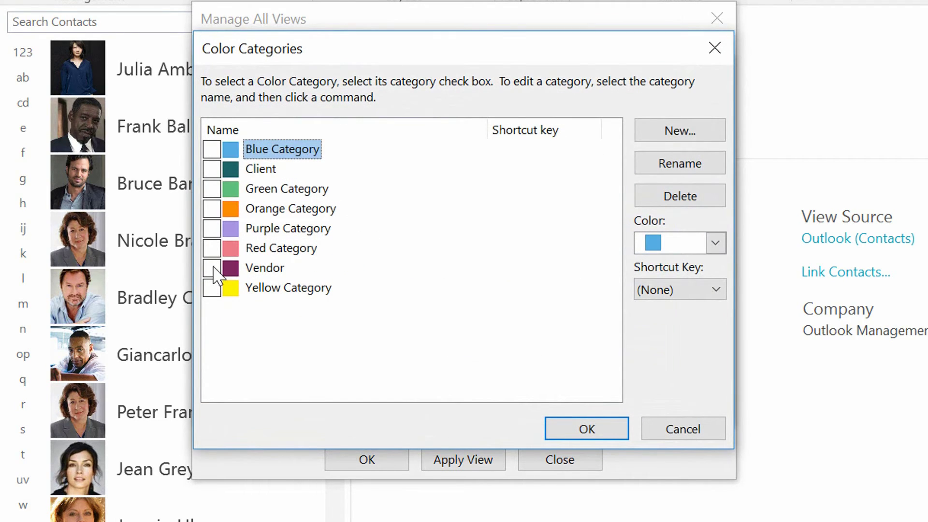
left_click(212, 268)
left_click(586, 429)
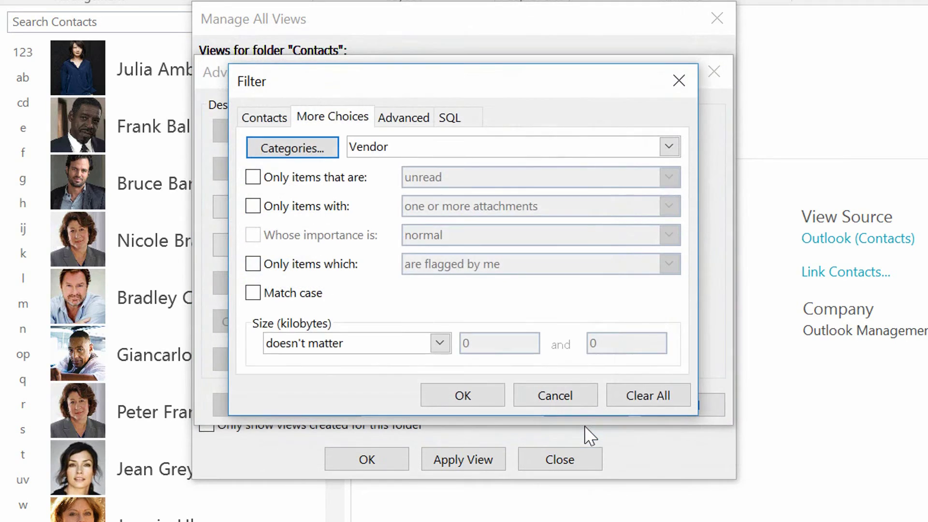
left_click(469, 398)
left_click(578, 410)
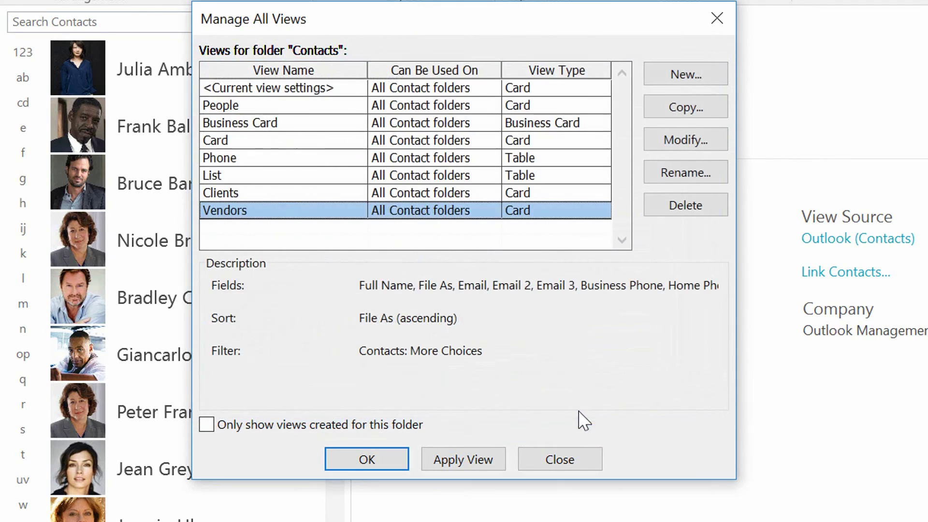
left_click(401, 452)
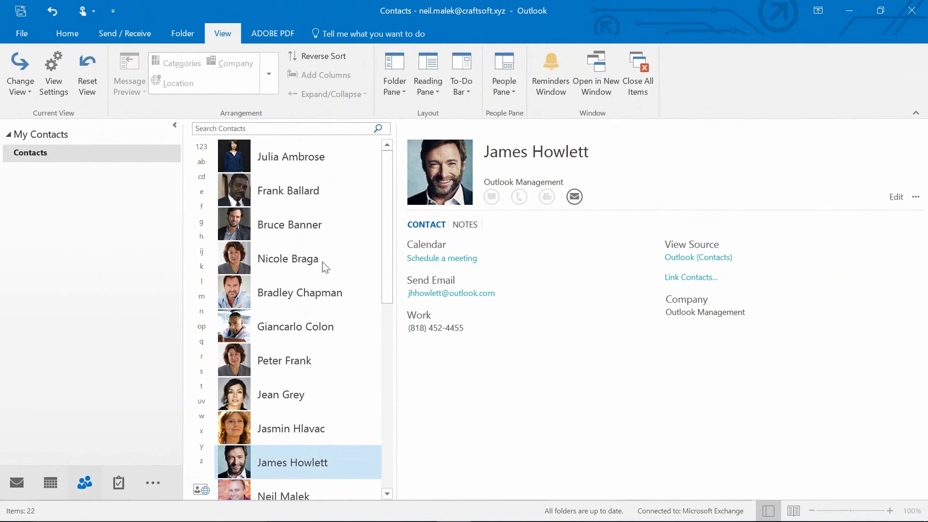
Step: Preview the Clients view, then switch the contacts folder to the Vendors view
left_click(20, 88)
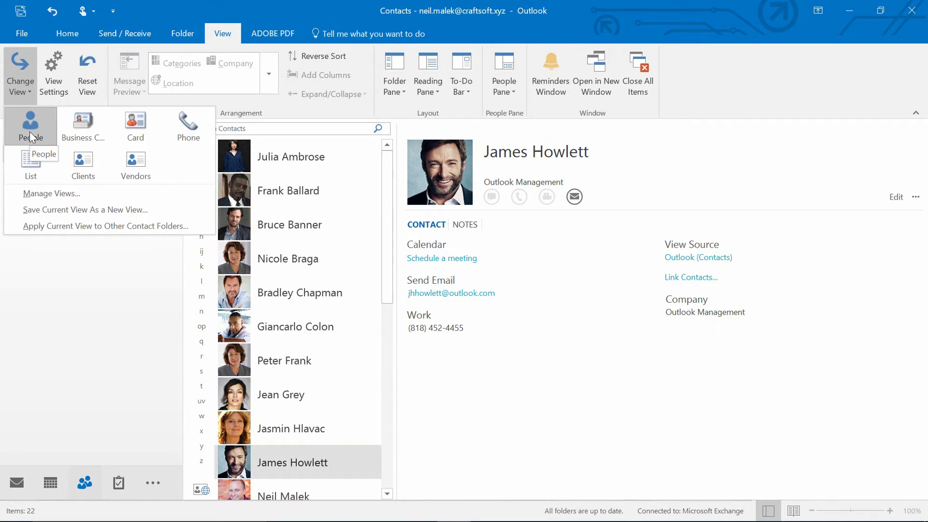
left_click(92, 163)
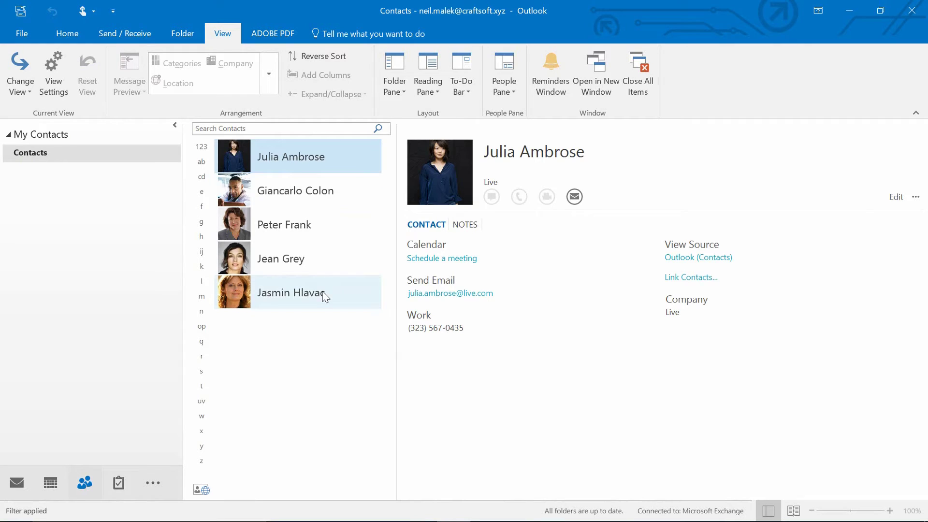
left_click(18, 76)
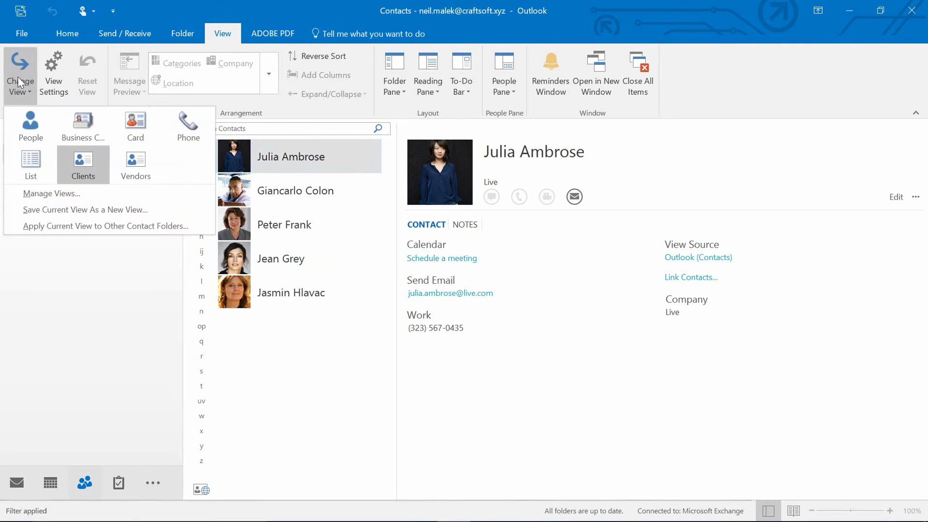
left_click(146, 170)
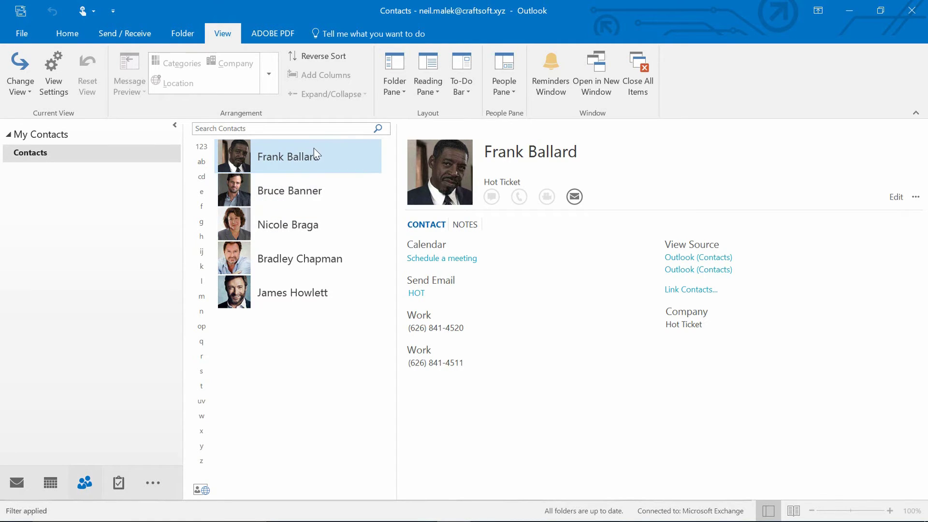
left_click(77, 33)
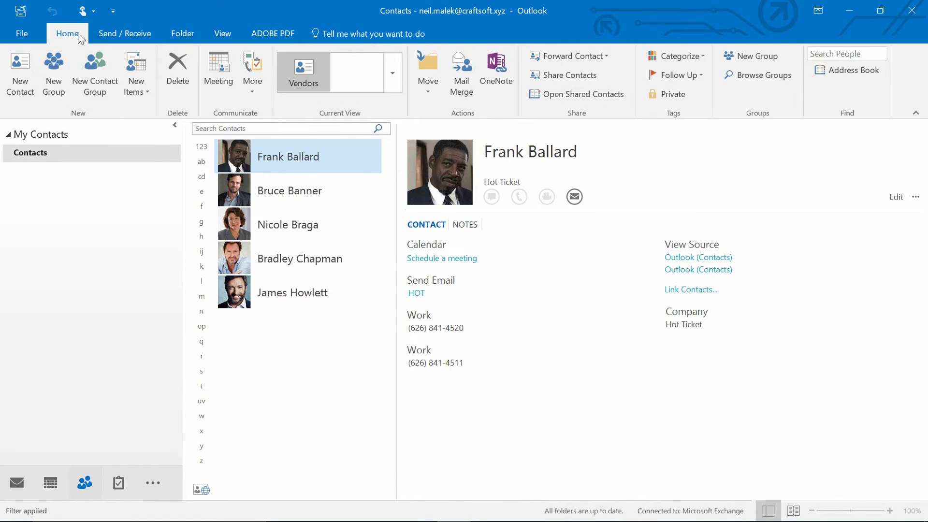
Step: In Customize the Ribbon, add a new custom group to the Home (Contacts) tab
right_click(65, 104)
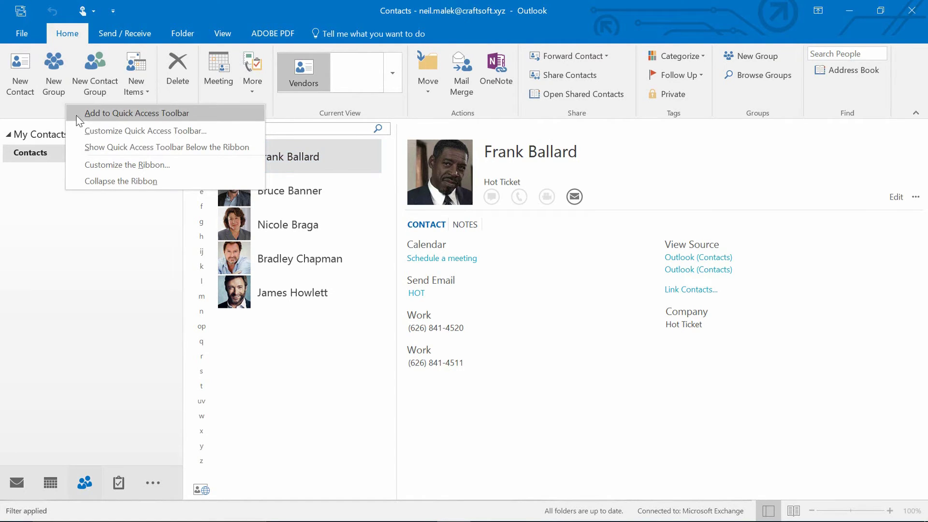
left_click(132, 166)
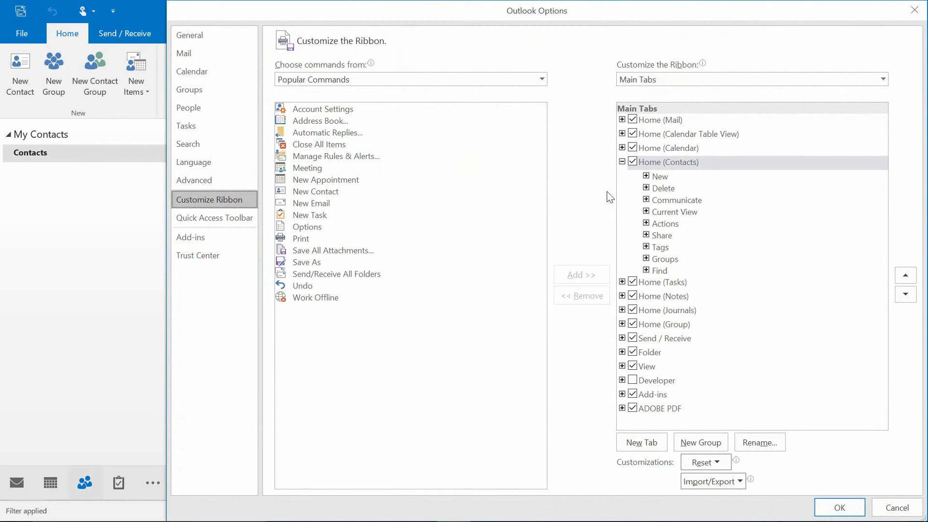
left_click(665, 166)
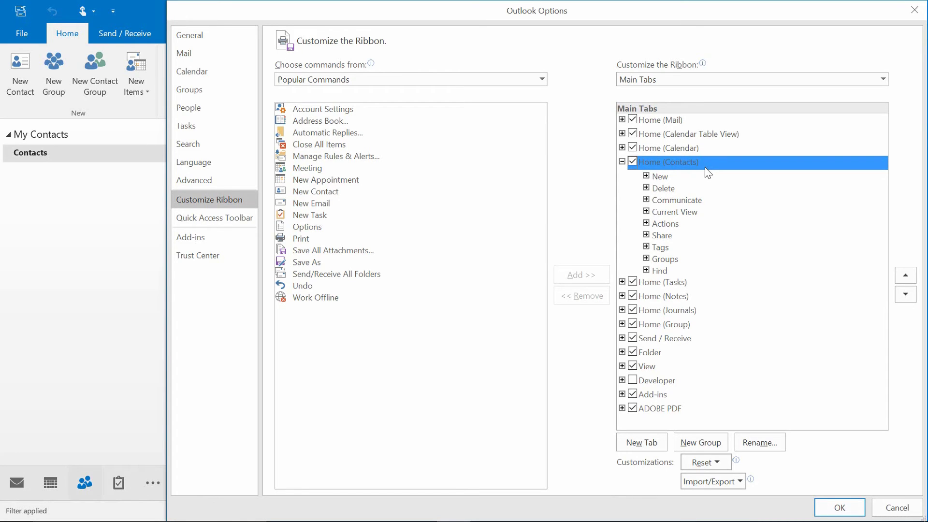
left_click(703, 441)
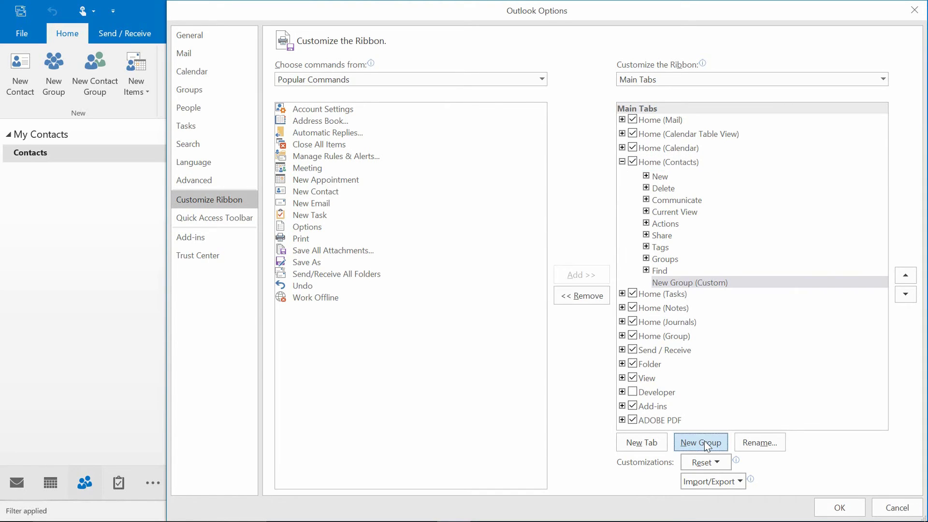
Step: Move the new custom group to the very top of the Home (Contacts) tab
left_click(676, 283)
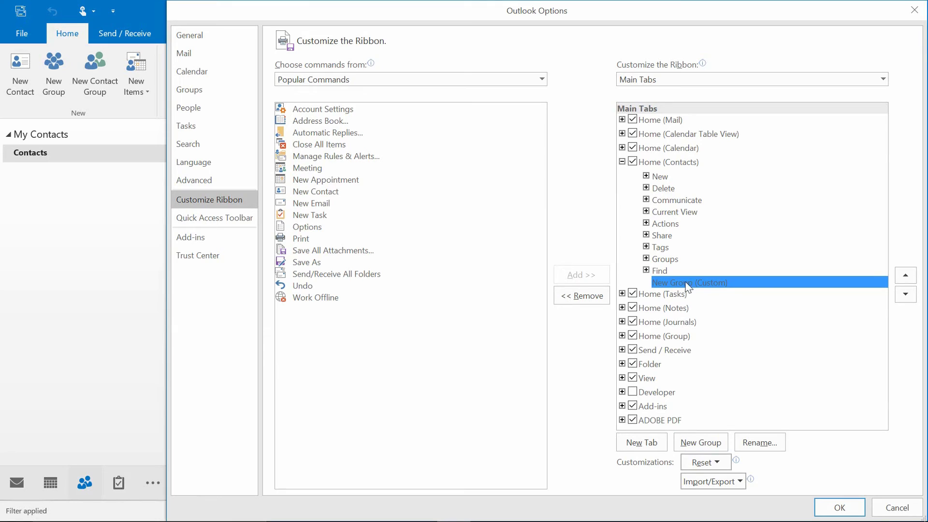
left_click(909, 278)
left_click(908, 278)
left_click(909, 278)
left_click(909, 278)
left_click(909, 278)
left_click(909, 278)
left_click(908, 278)
left_click(909, 278)
left_click(908, 278)
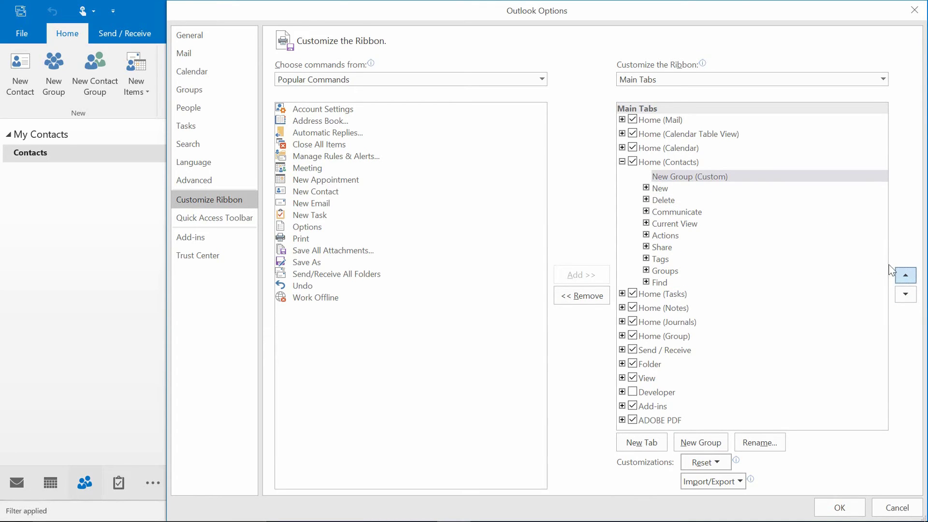
left_click(719, 179)
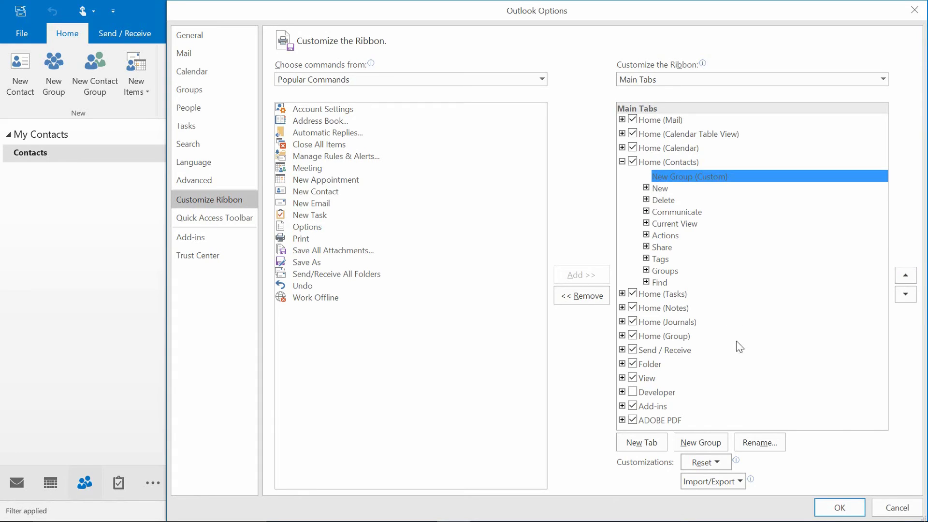
left_click(765, 446)
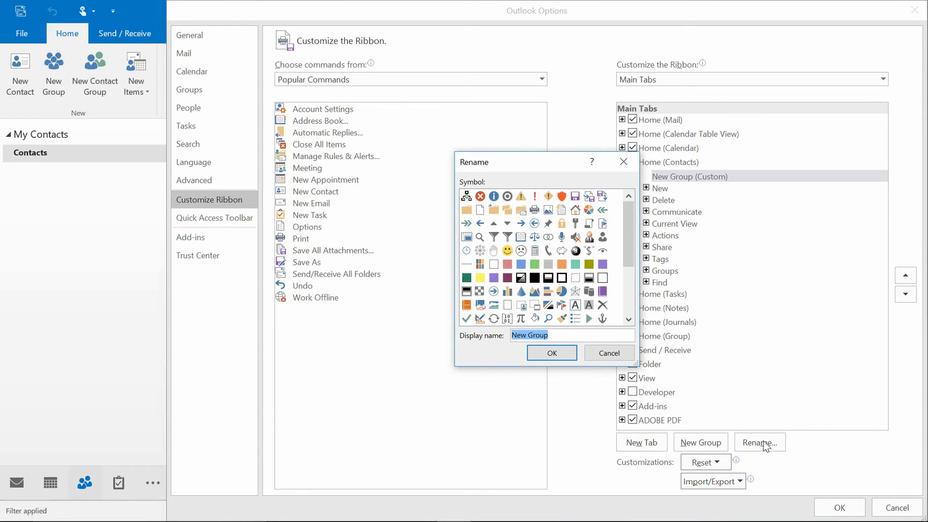
Step: Name the new custom group 'View Selector'
type("View Selector")
key("Return")
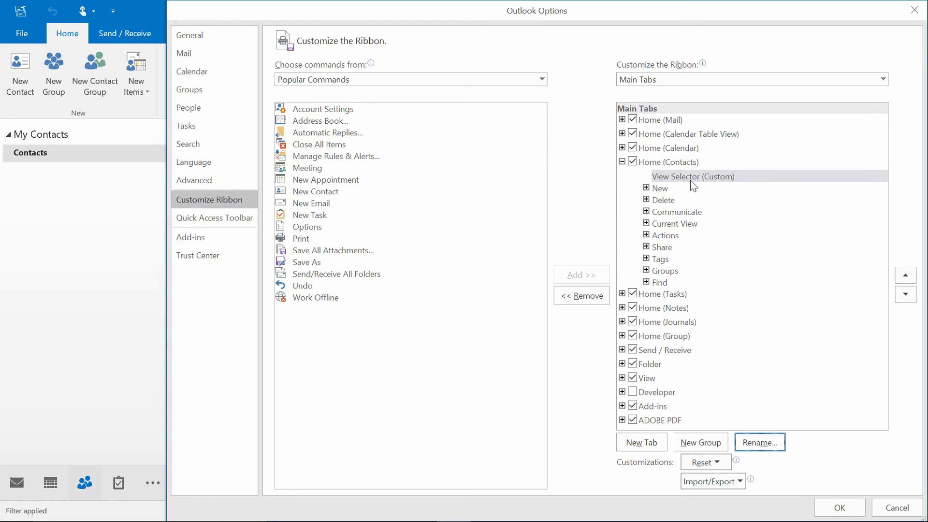
left_click(542, 79)
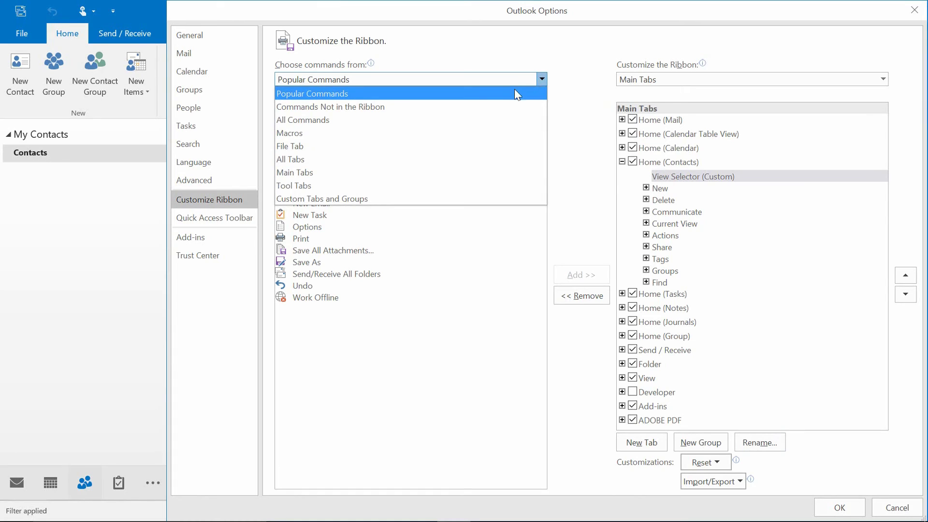
Step: Add Change View from All Commands to the View Selector group and save the ribbon changes
left_click(415, 124)
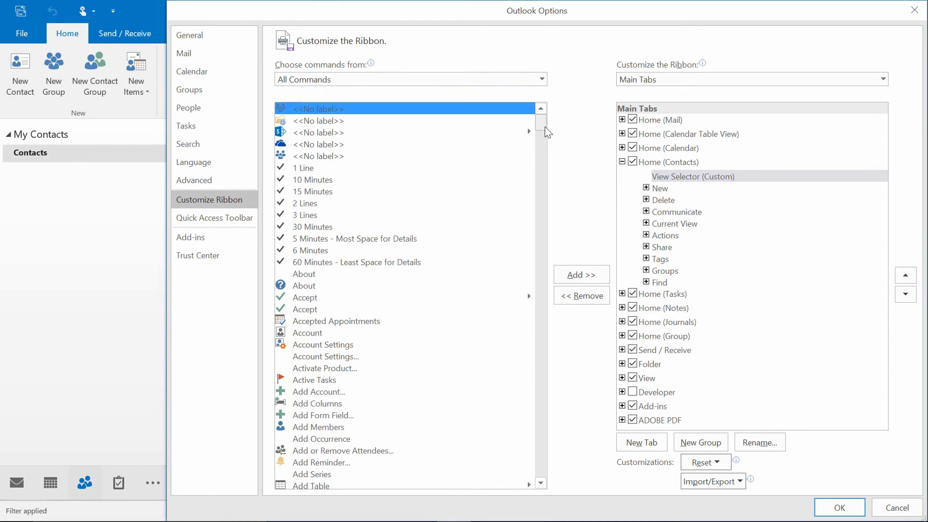
left_click_drag(545, 127, 543, 187)
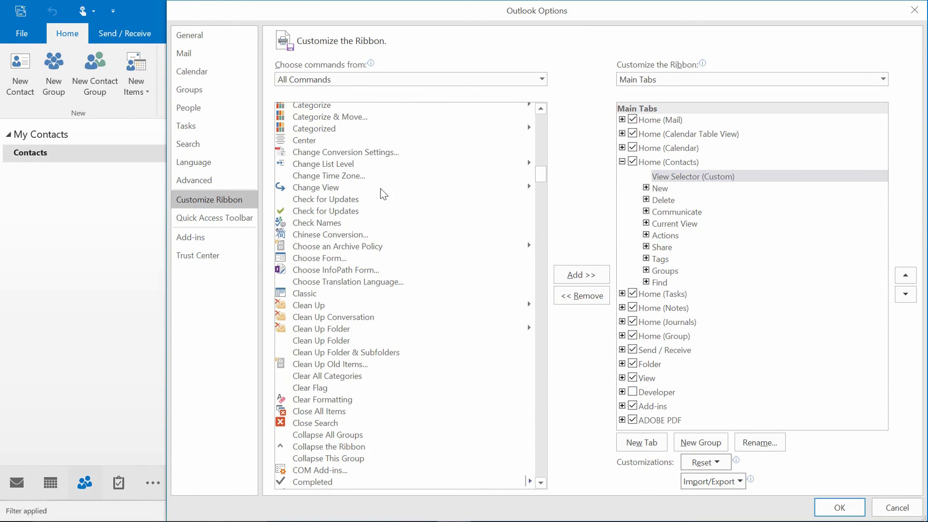
left_click(344, 187)
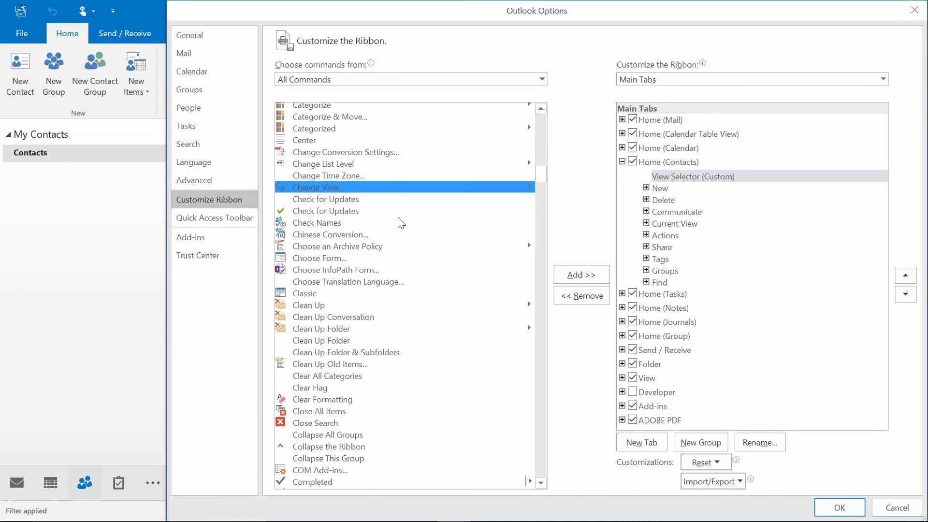
left_click(579, 276)
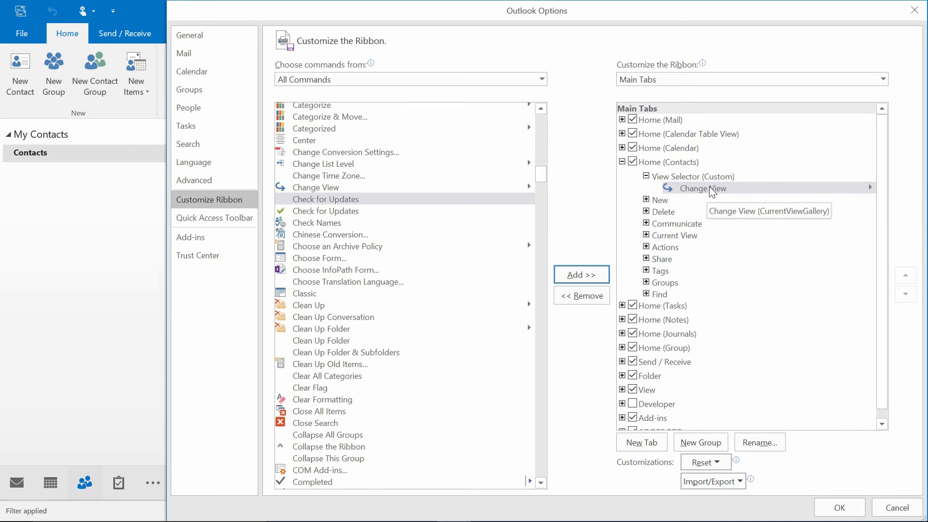
left_click(841, 508)
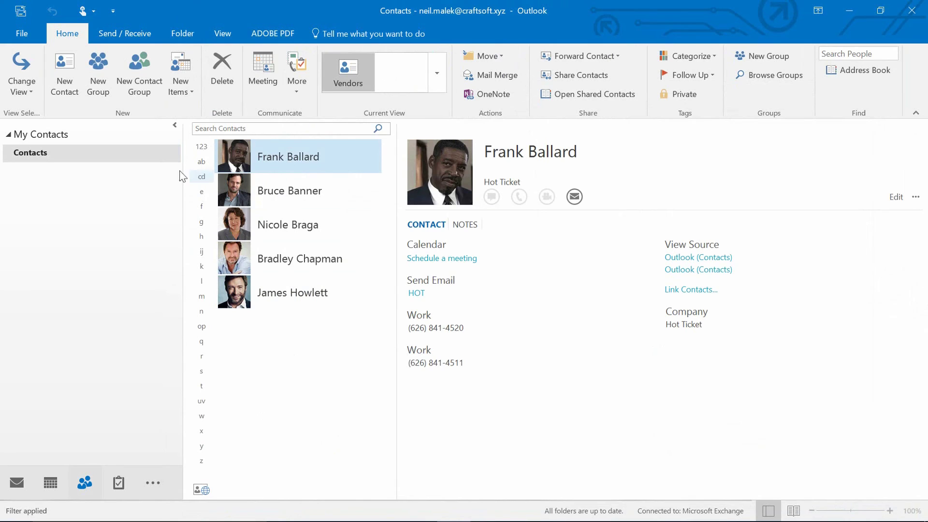
left_click(21, 92)
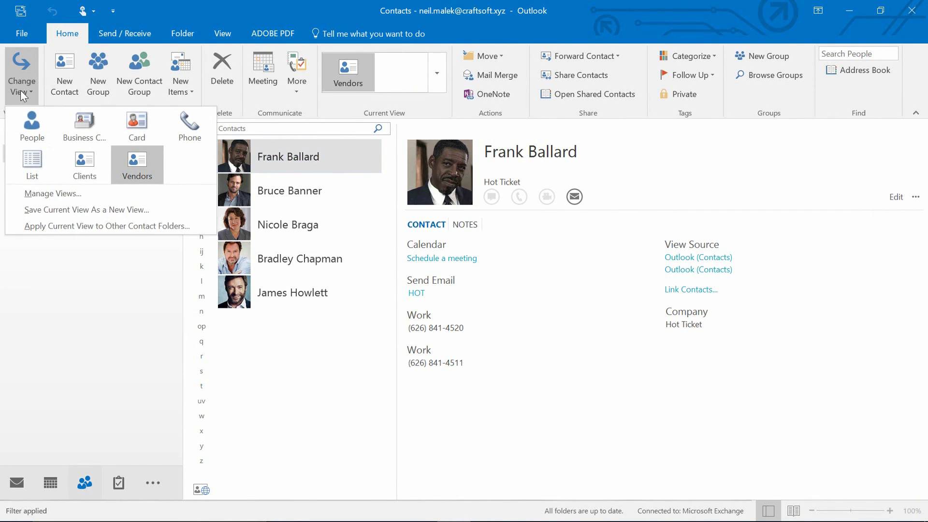
left_click(20, 132)
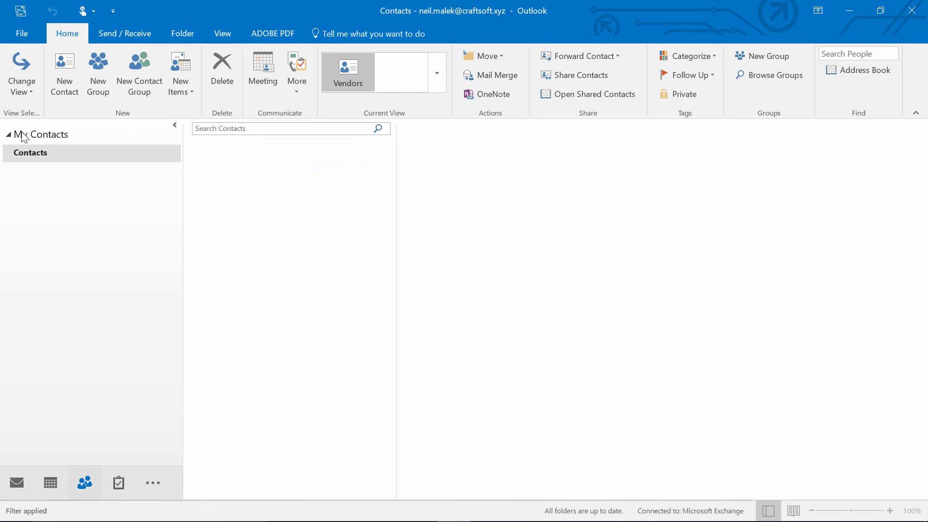
left_click(18, 89)
left_click(72, 162)
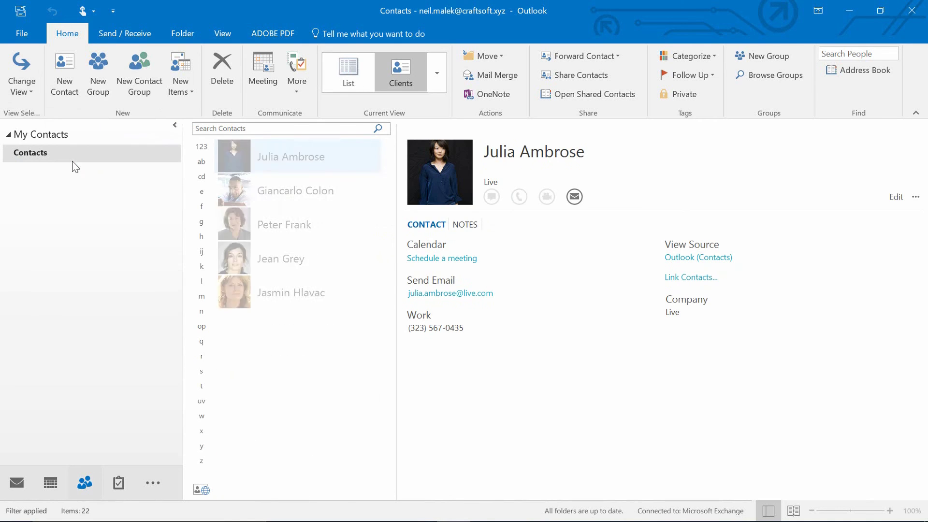
left_click(30, 92)
left_click(132, 164)
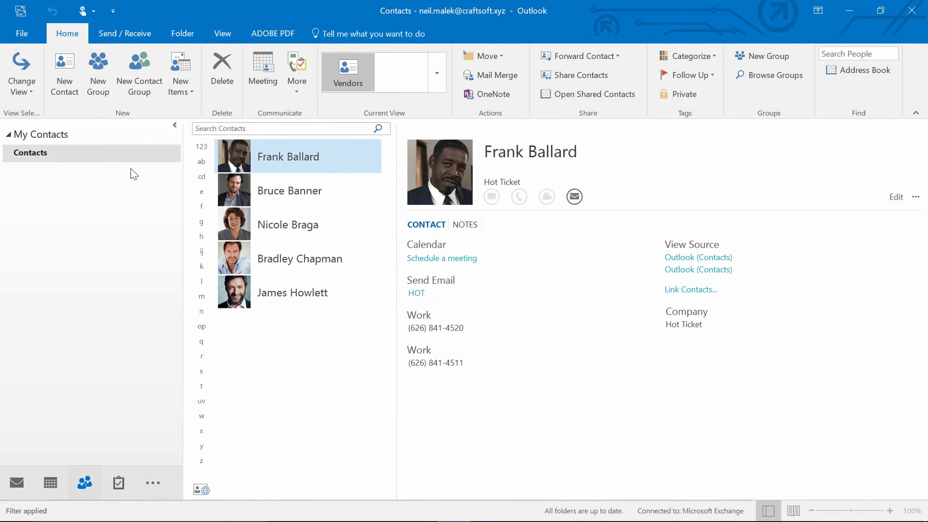